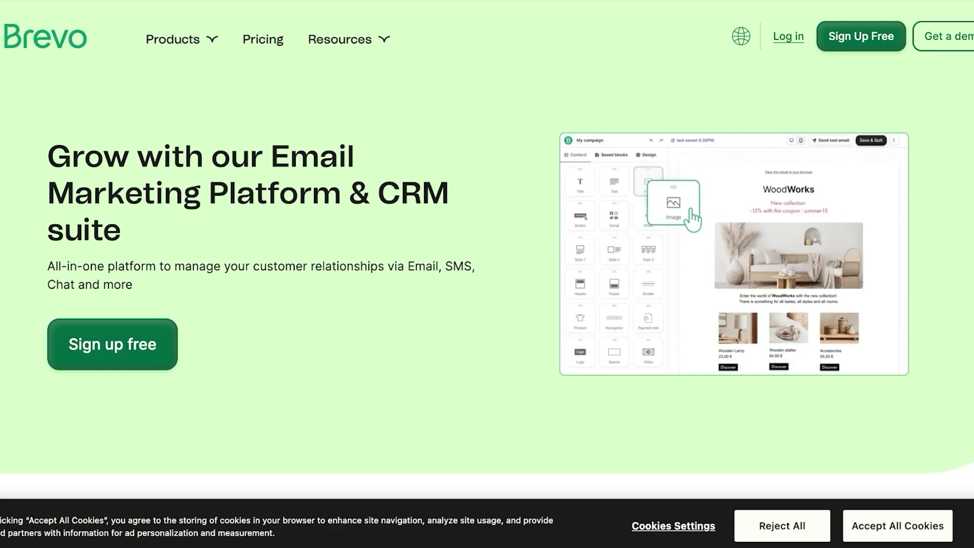
# Accept all cookies and sign up to Brevo with a Google account
pyautogui.click(897, 526)
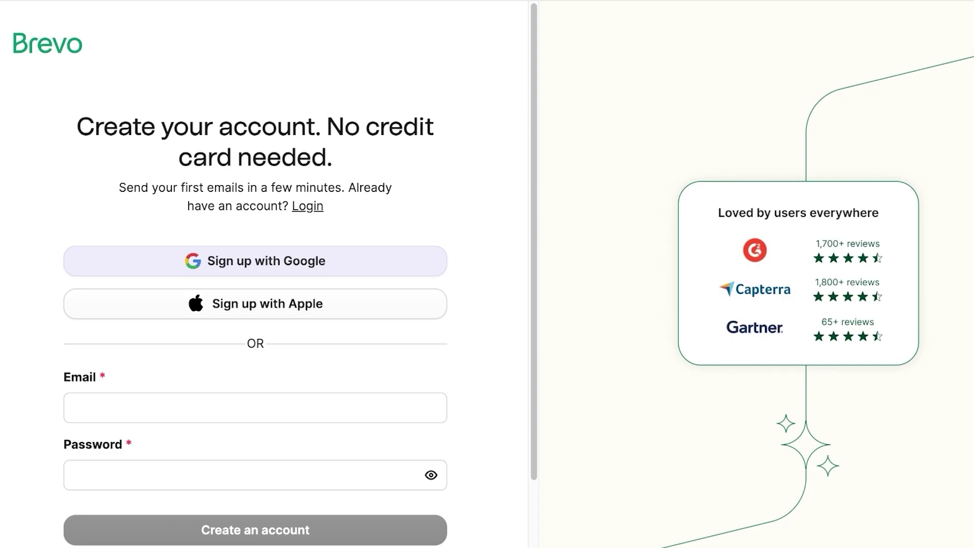
pyautogui.press('Tab')
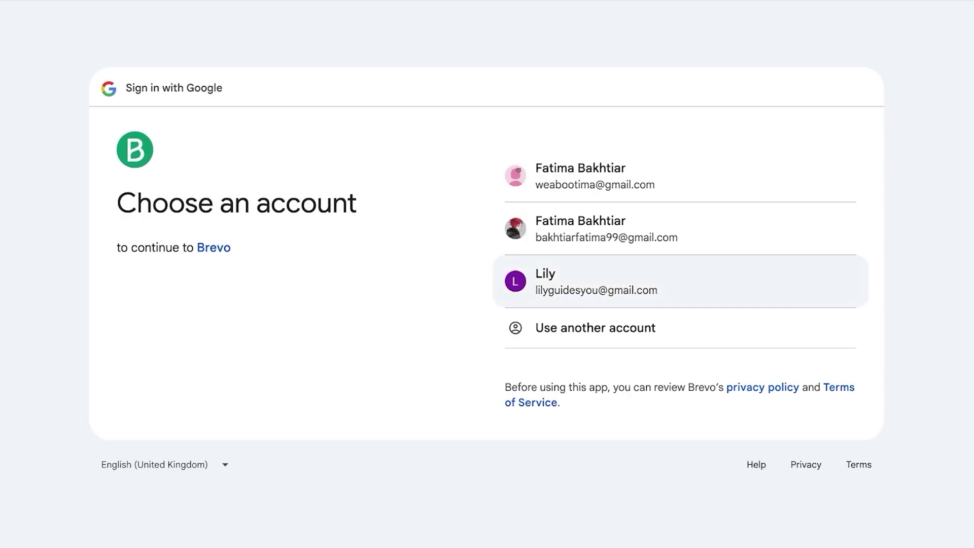
pyautogui.press('Return')
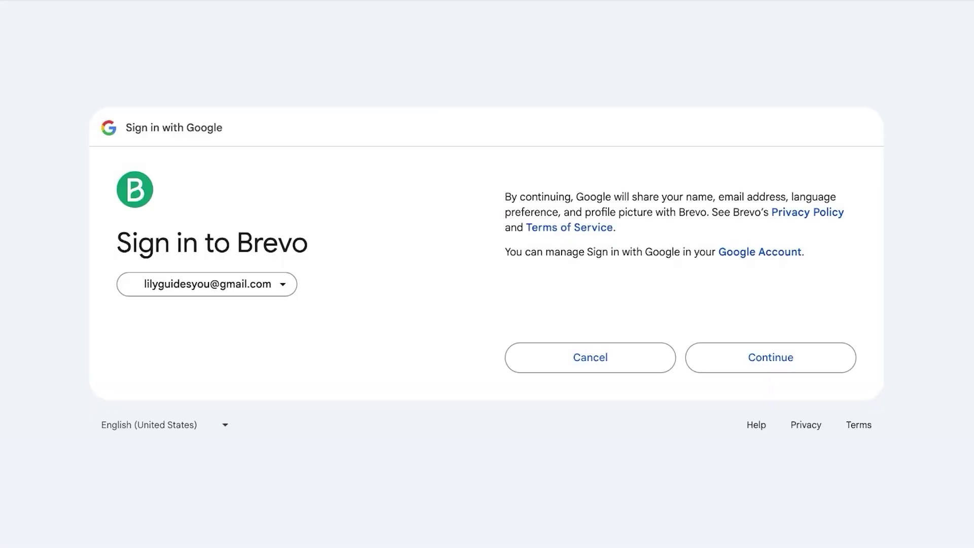
pyautogui.press('Return')
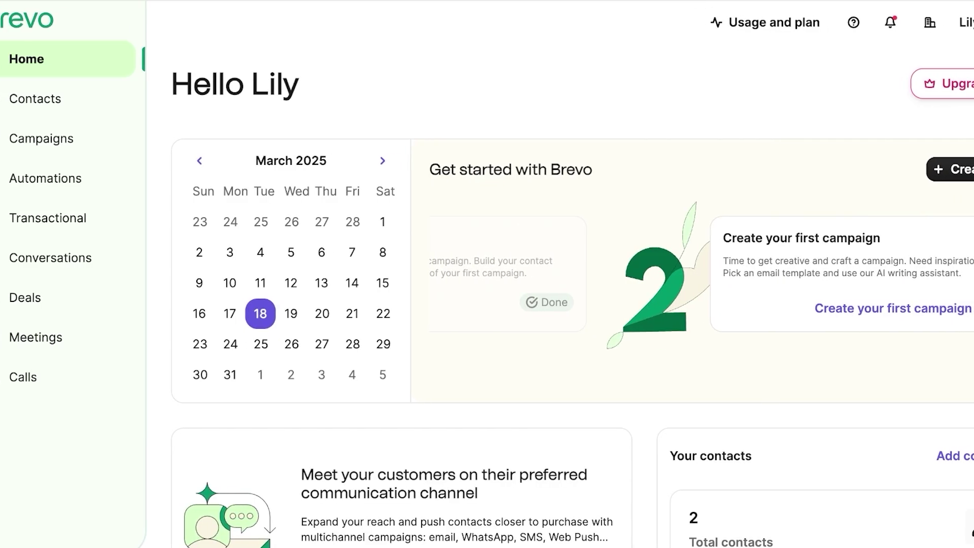
# Open the Lilys account dropdown at the top right, showing Settings and Plugins & Integrations
pyautogui.click(910, 22)
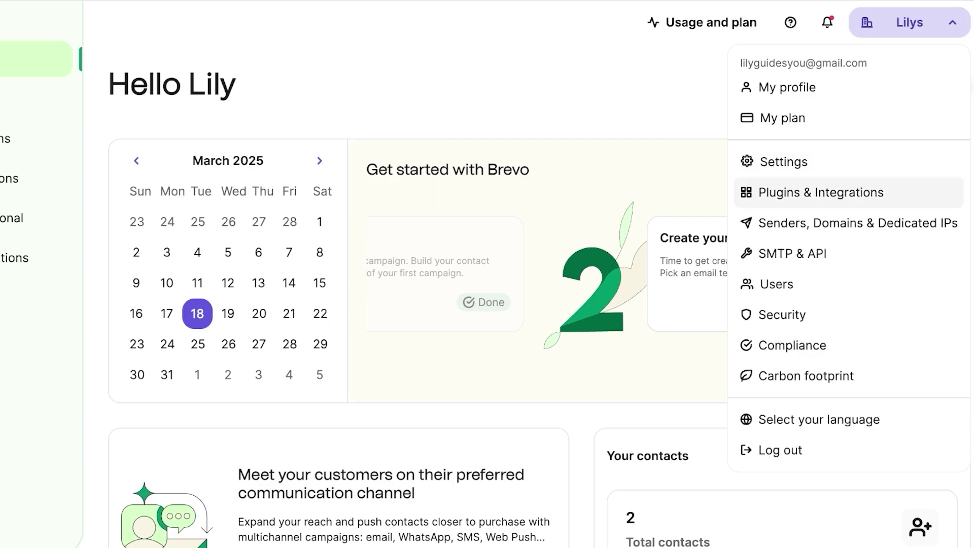
pyautogui.press('Escape')
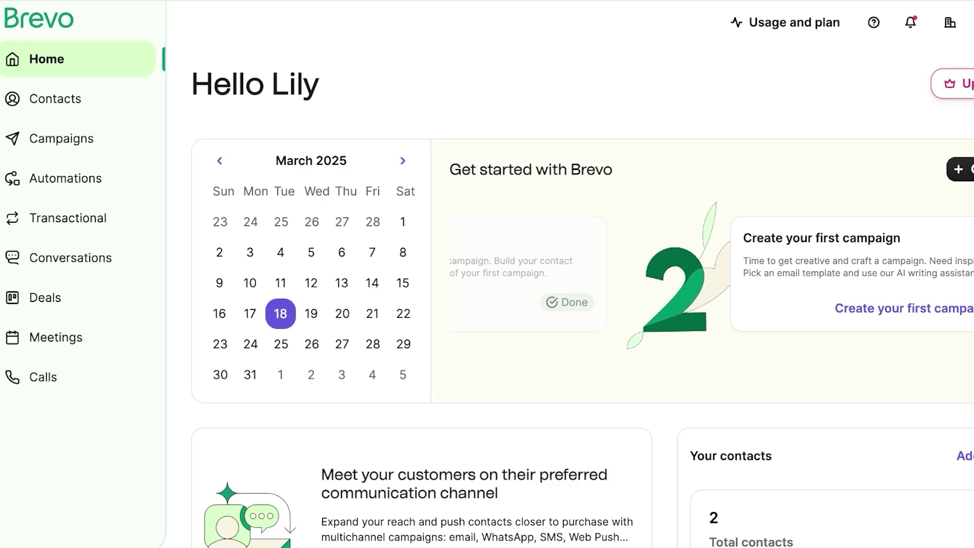
pyautogui.click(950, 22)
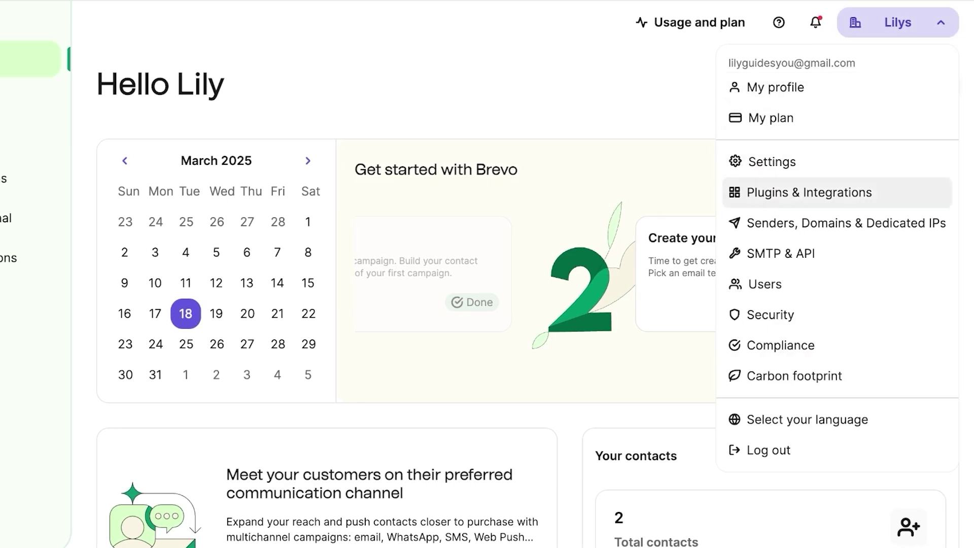
# Search Plugins & Integrations for 'shop' to see Shopify, PrestaShop and Shopware, then return Home
pyautogui.click(809, 192)
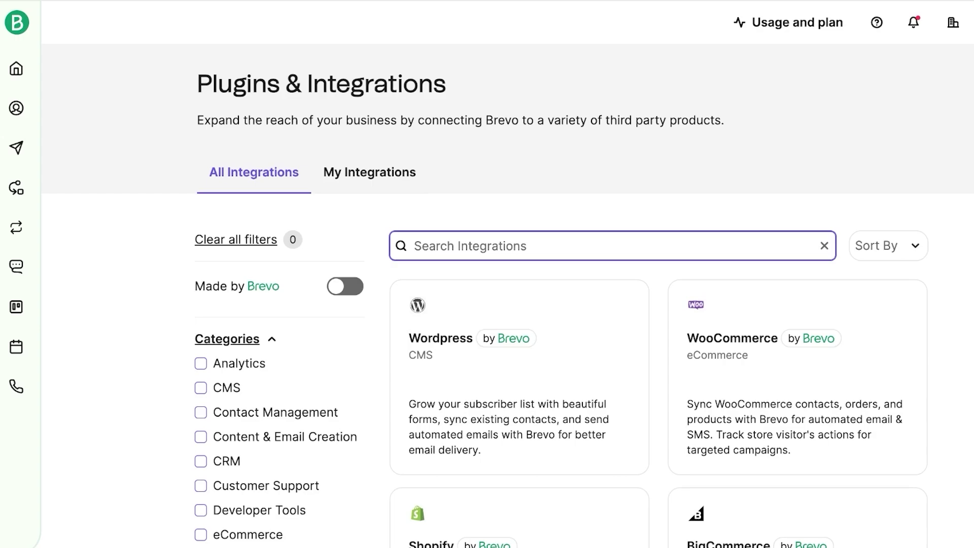
pyautogui.write('shop')
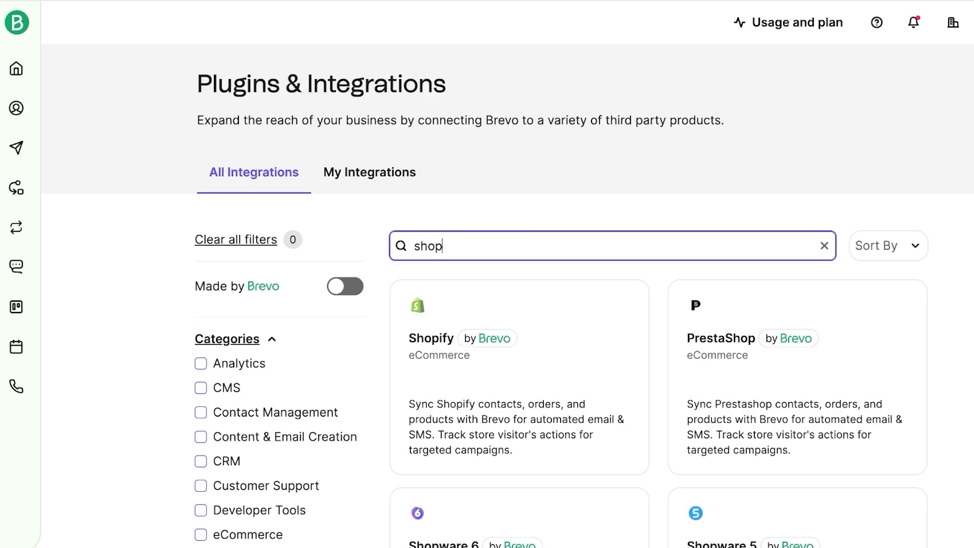
pyautogui.scroll(-3, 507, 290)
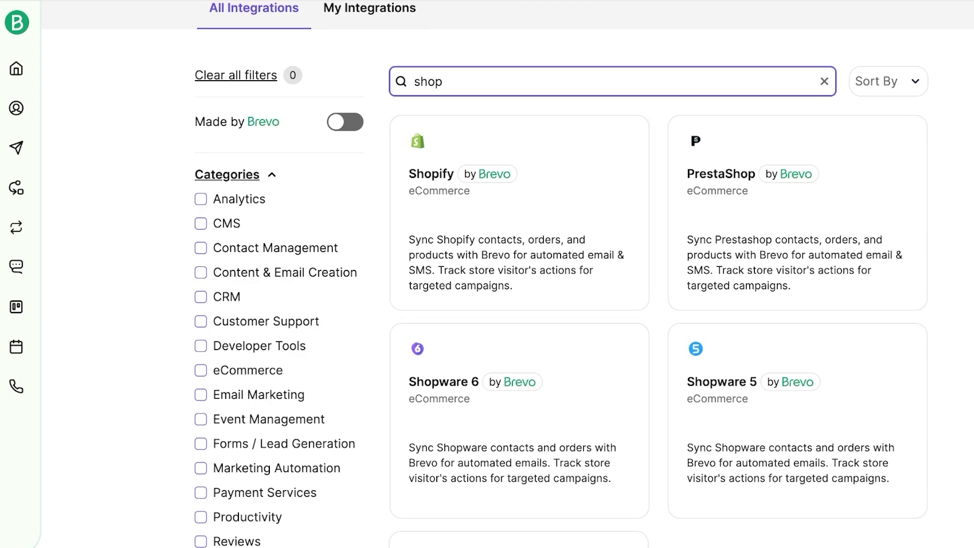
pyautogui.click(17, 68)
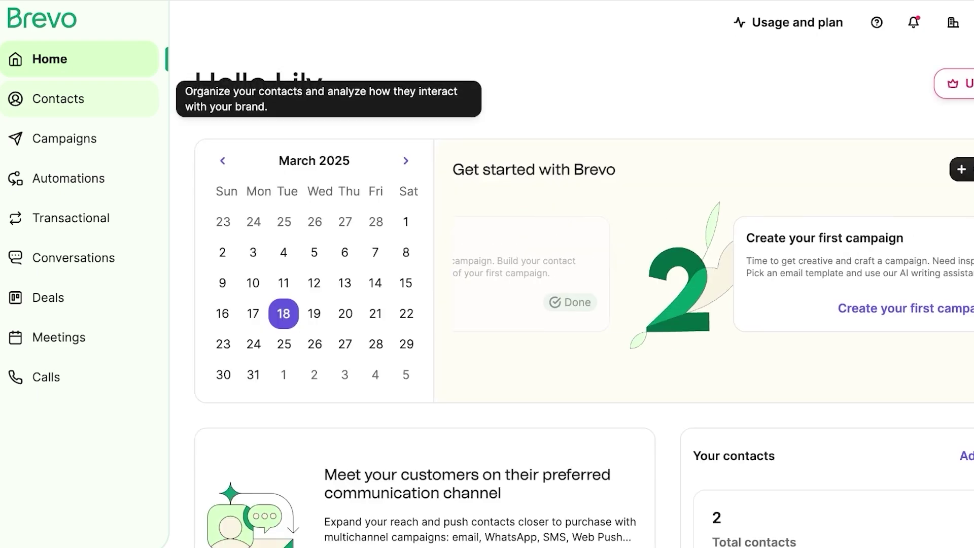
# Go to Contacts, which lists 2 contacts, and start the Create a contact form
pyautogui.click(59, 99)
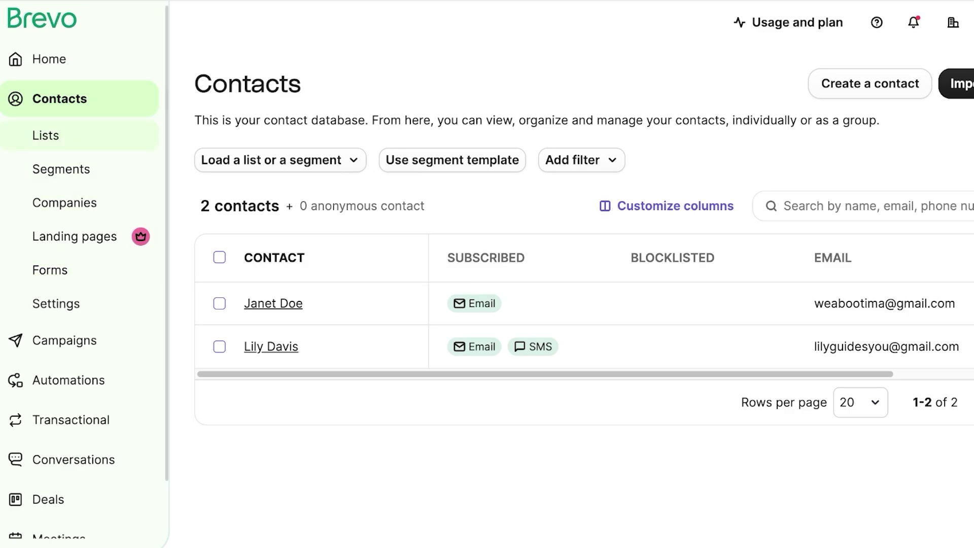
pyautogui.click(870, 84)
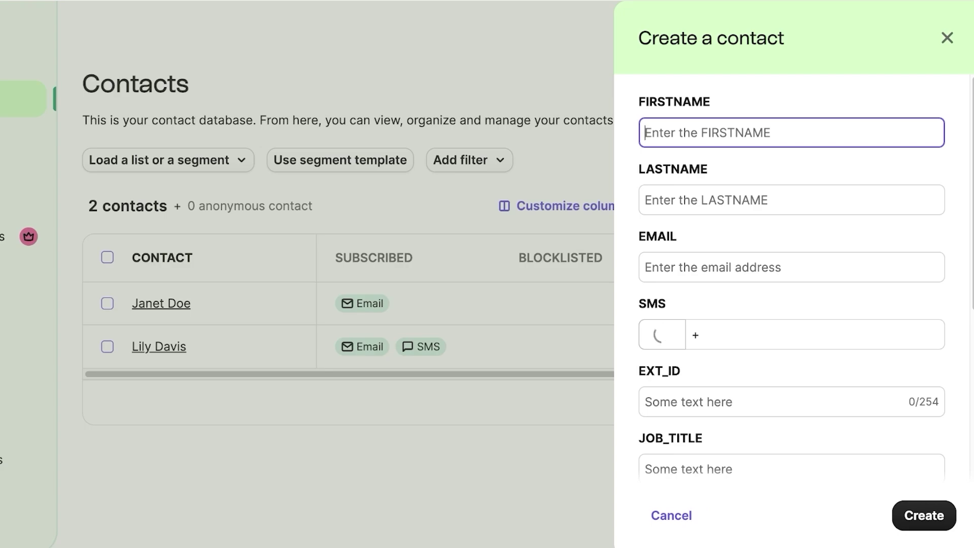
# Enter the new contact's first name, last name and email address
pyautogui.write('A')
pyautogui.press('BackSpace')
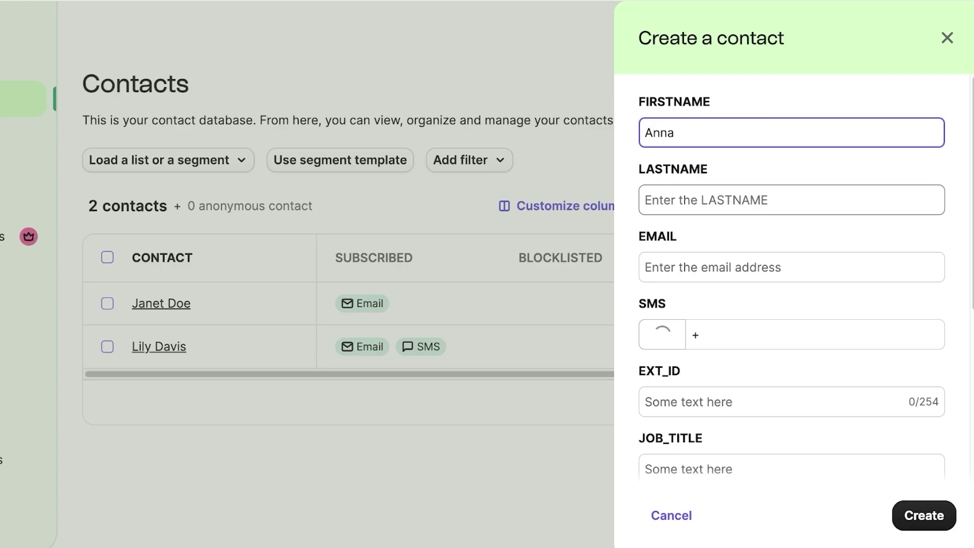
pyautogui.click(645, 200)
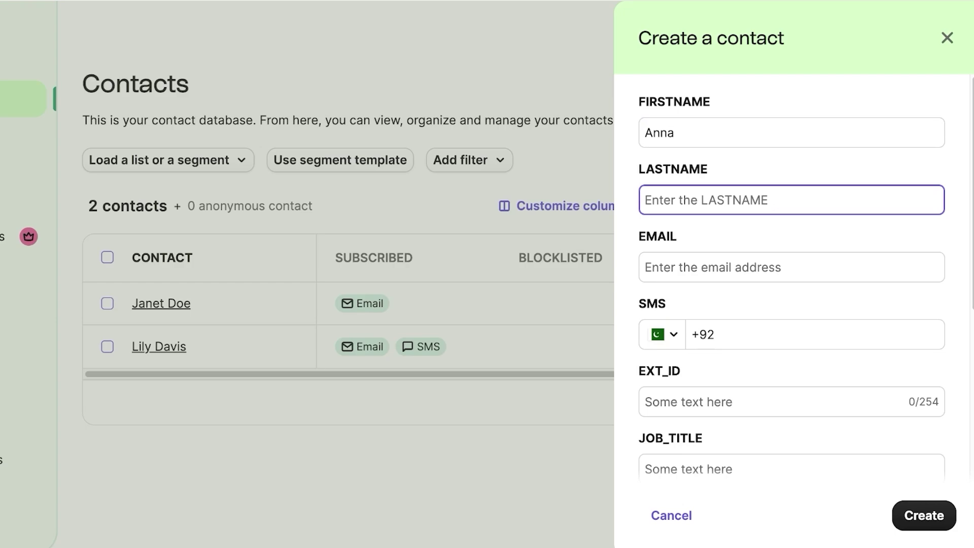
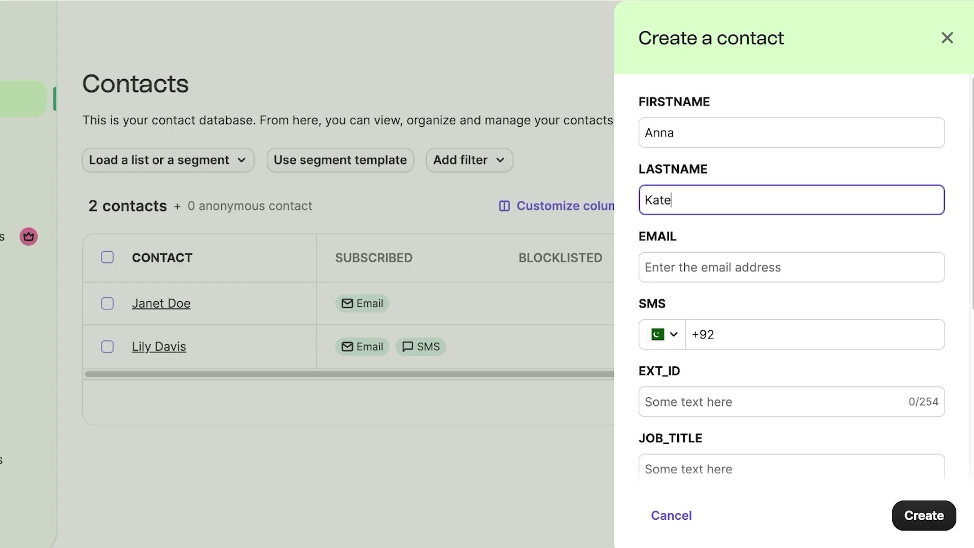
pyautogui.click(650, 268)
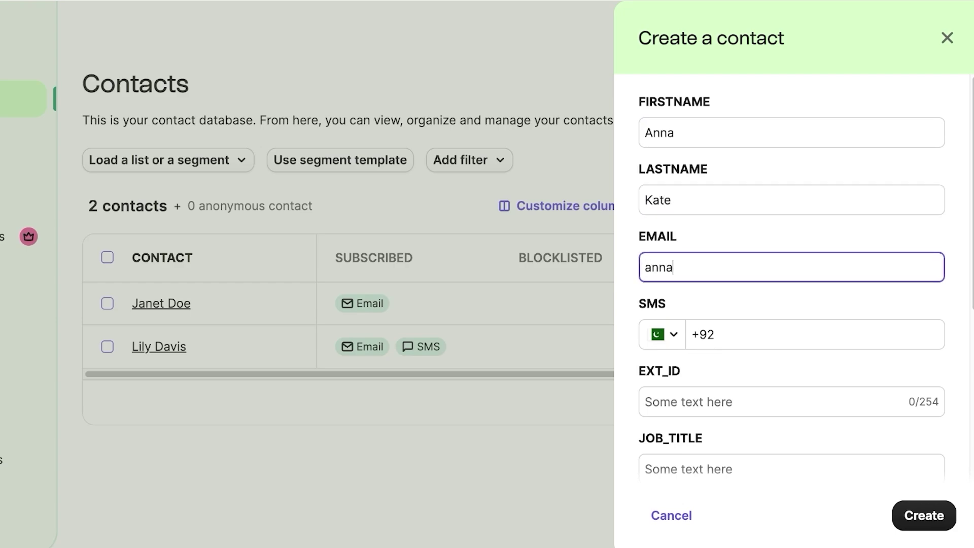
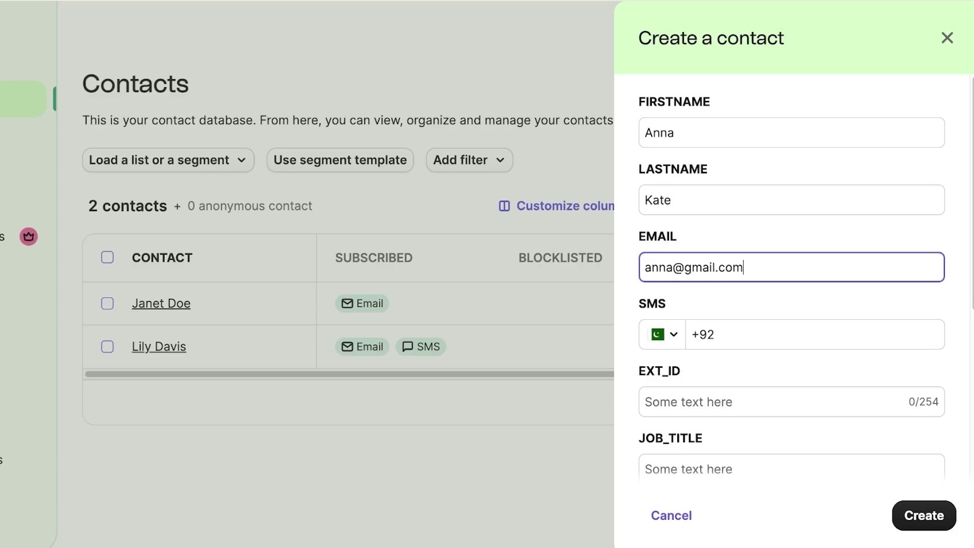
# Leave the contact lists unselected and create the contact
pyautogui.scroll(-8, 791, 274)
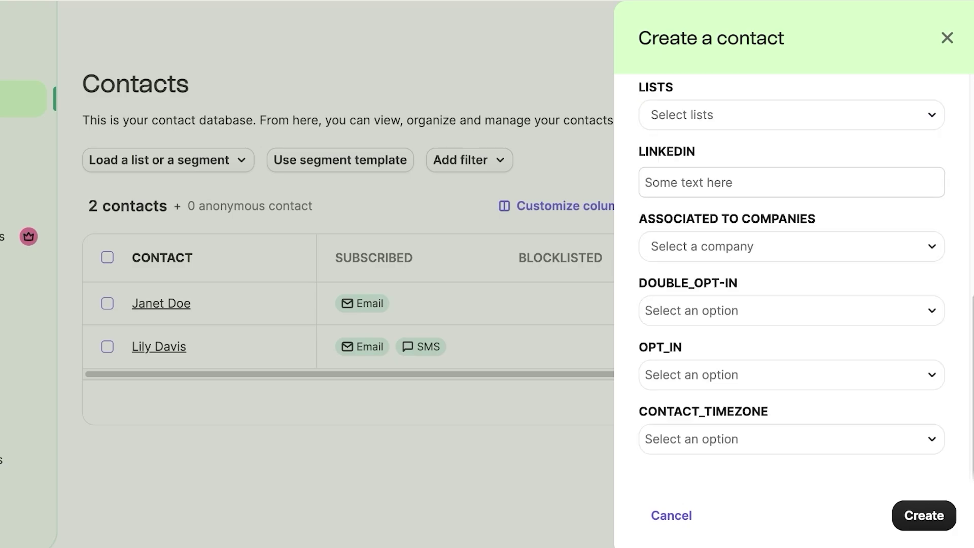
pyautogui.scroll(4, 792, 274)
pyautogui.click(792, 300)
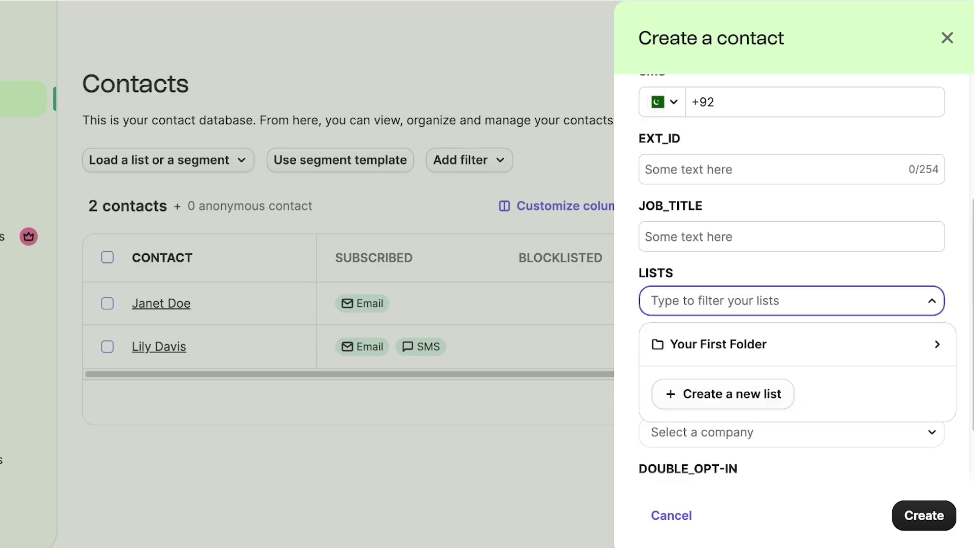
pyautogui.click(792, 237)
pyautogui.scroll(-4, 791, 274)
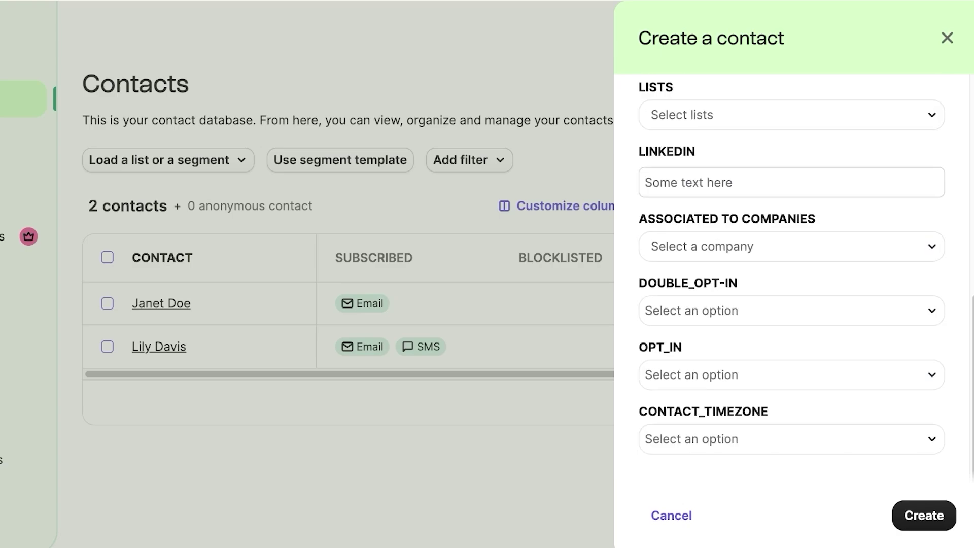
pyautogui.click(925, 516)
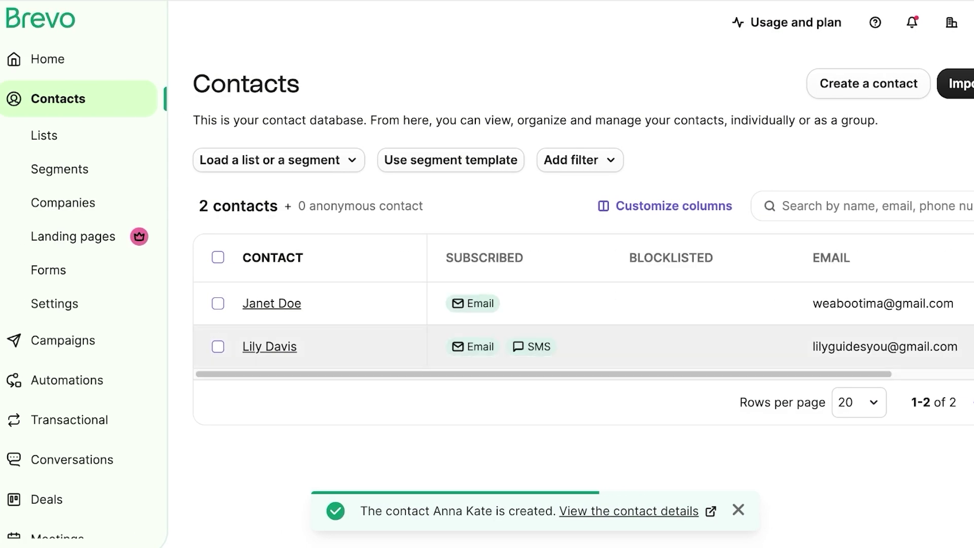
# Visit the Companies page, then open Campaigns showing the 'October Newsletter' draft
pyautogui.click(62, 203)
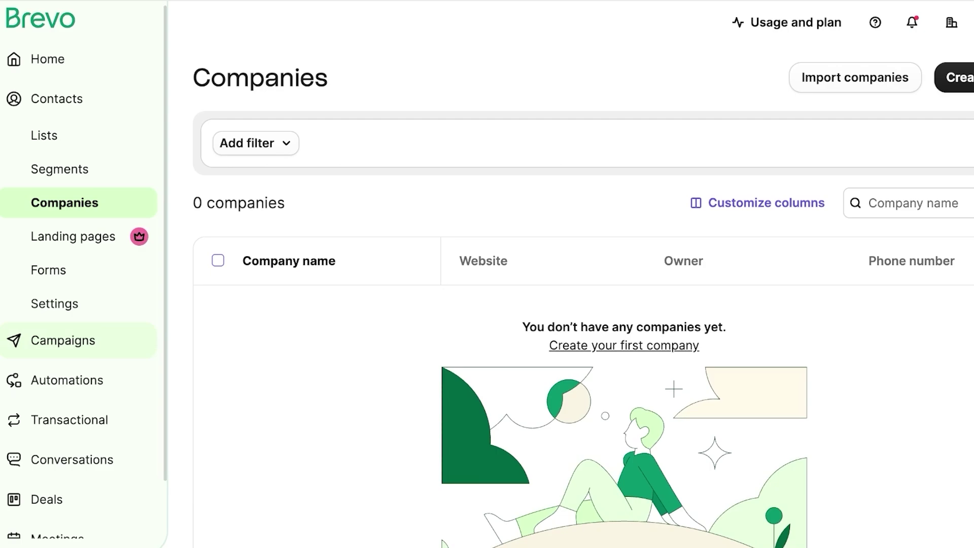
pyautogui.click(63, 340)
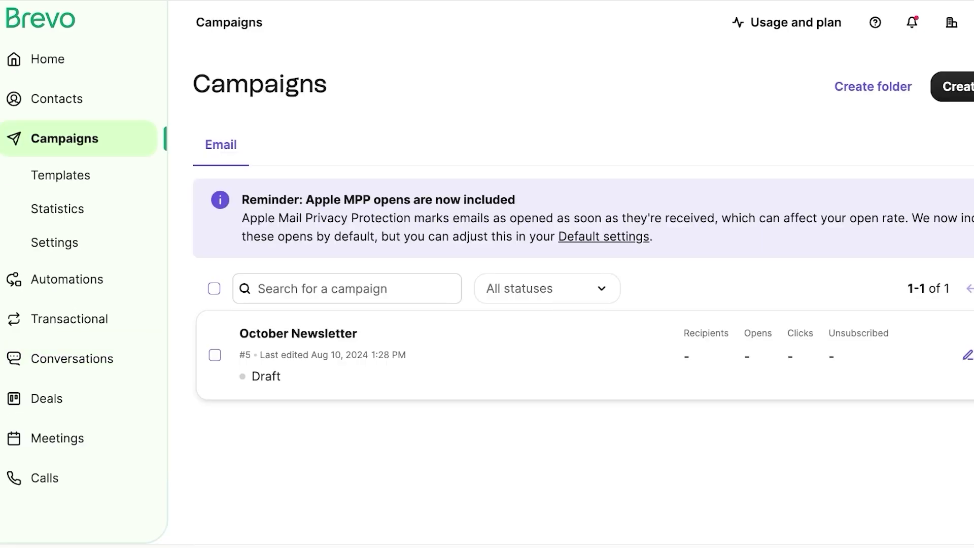
# Select and permanently delete the 'October Newsletter' draft, then start Create campaign
pyautogui.click(214, 354)
pyautogui.click(665, 496)
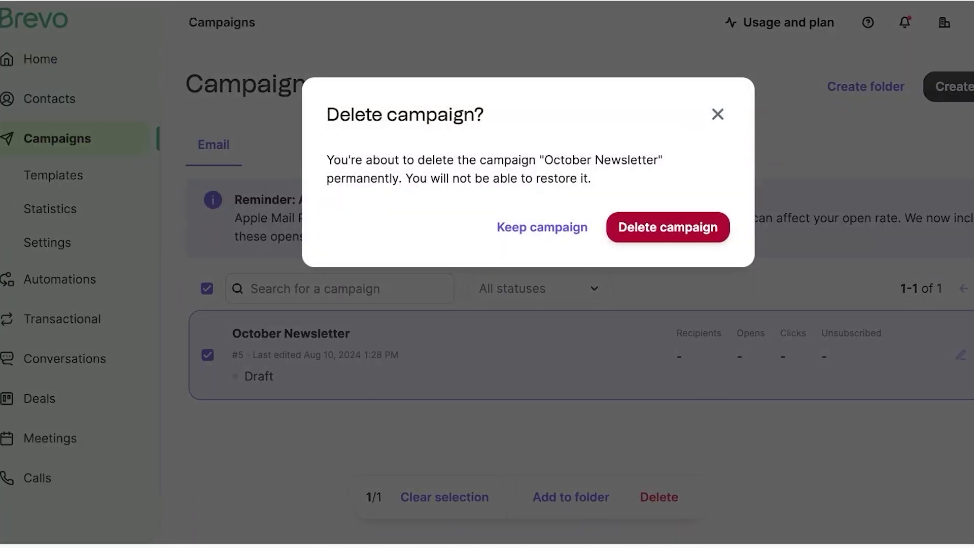
pyautogui.click(673, 227)
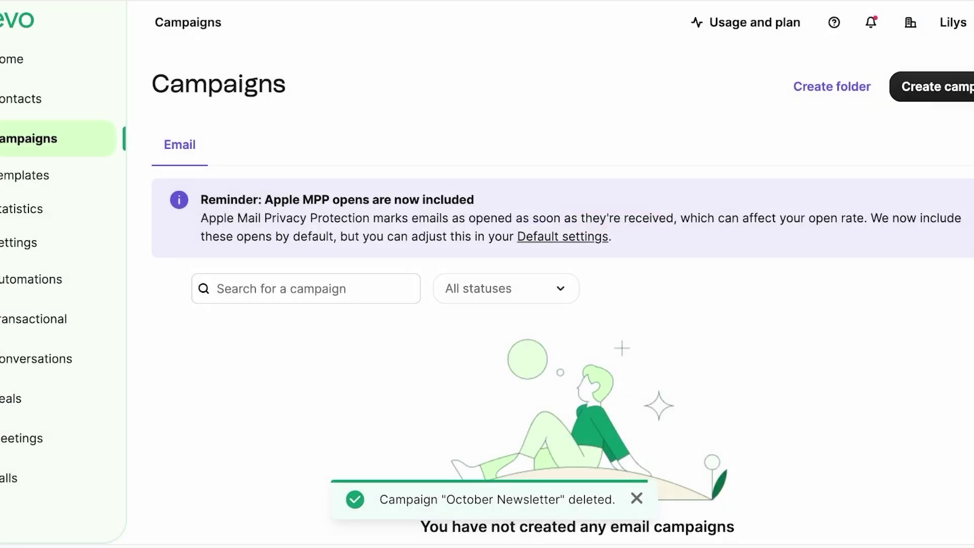
pyautogui.click(947, 86)
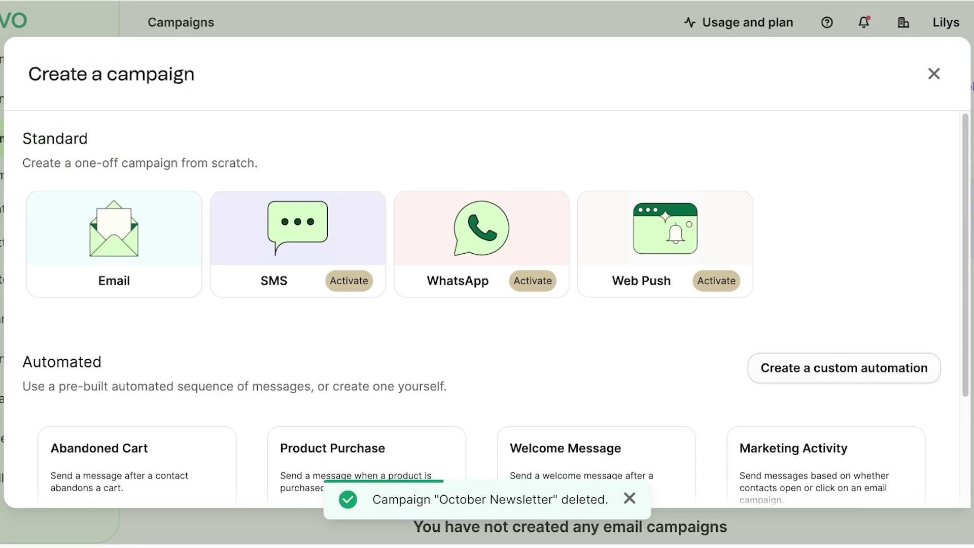
# Scroll the campaign chooser to review Email, SMS, WhatsApp, Web Push and automated options
pyautogui.scroll(-3, 487, 304)
pyautogui.scroll(3, 114, 254)
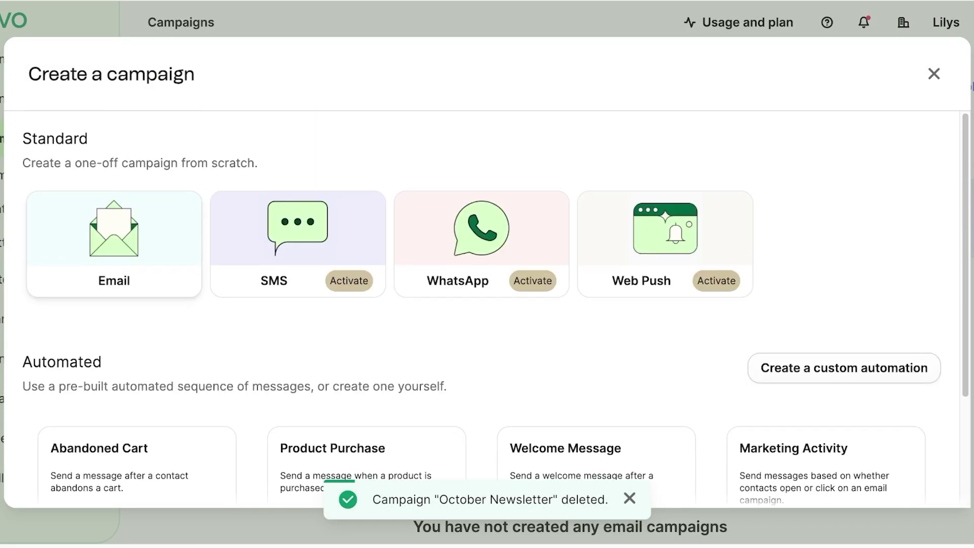
pyautogui.scroll(-3, 114, 254)
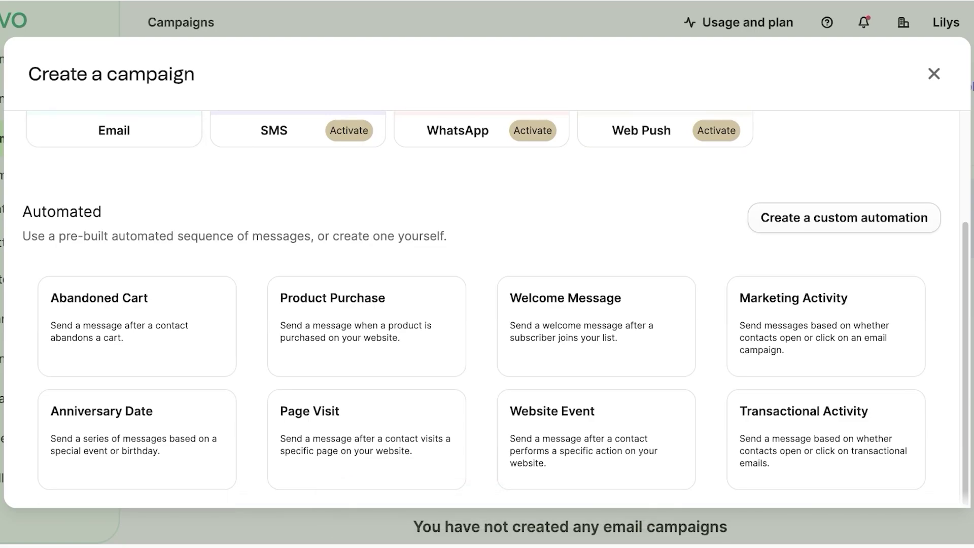
pyautogui.scroll(3, 367, 437)
pyautogui.scroll(-3, 366, 436)
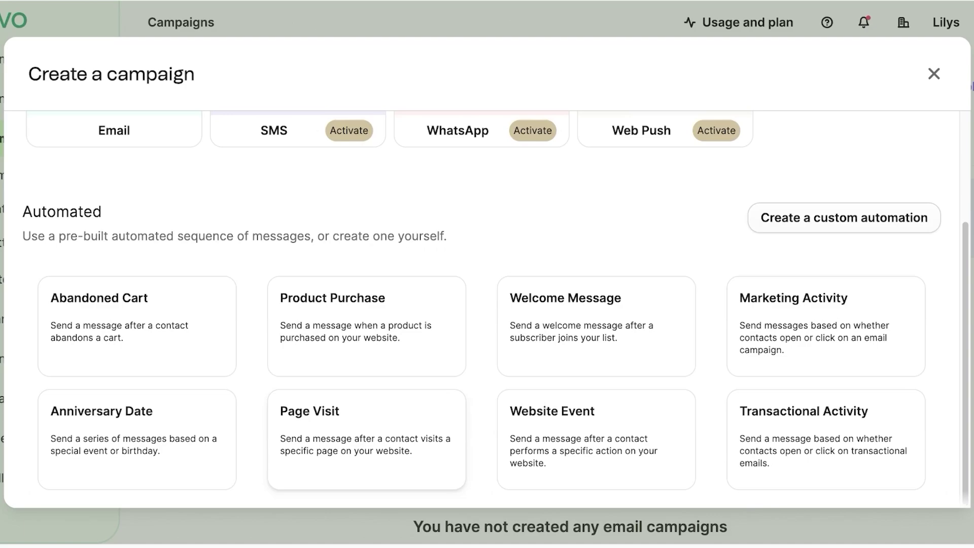
pyautogui.scroll(3, 495, 308)
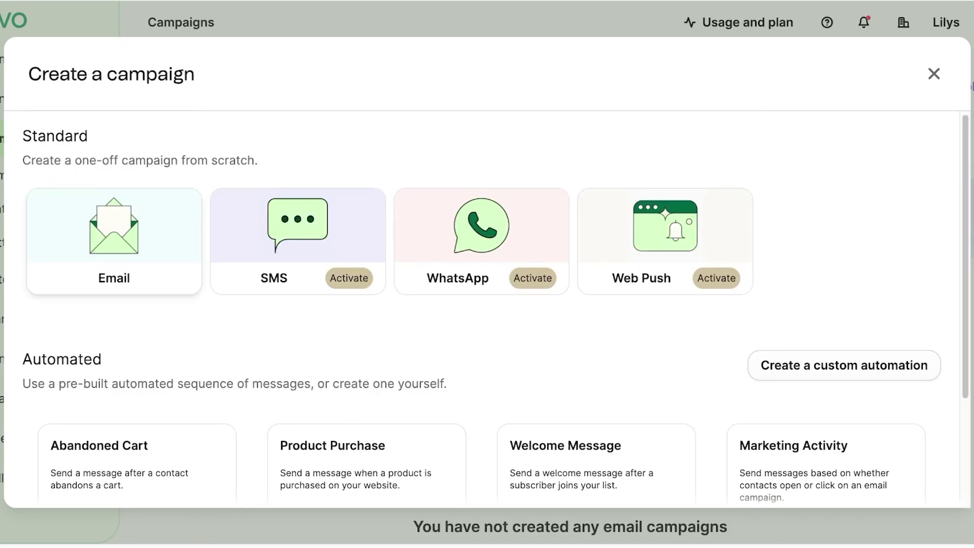
# Choose Email, keep the Regular type, and create the campaign 'Welcome to Lilys'
pyautogui.click(114, 236)
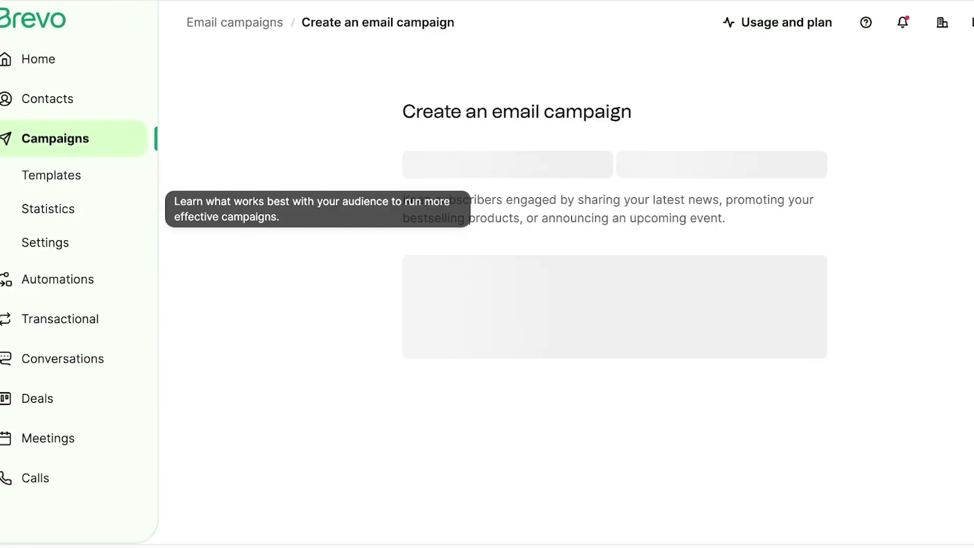
pyautogui.click(733, 163)
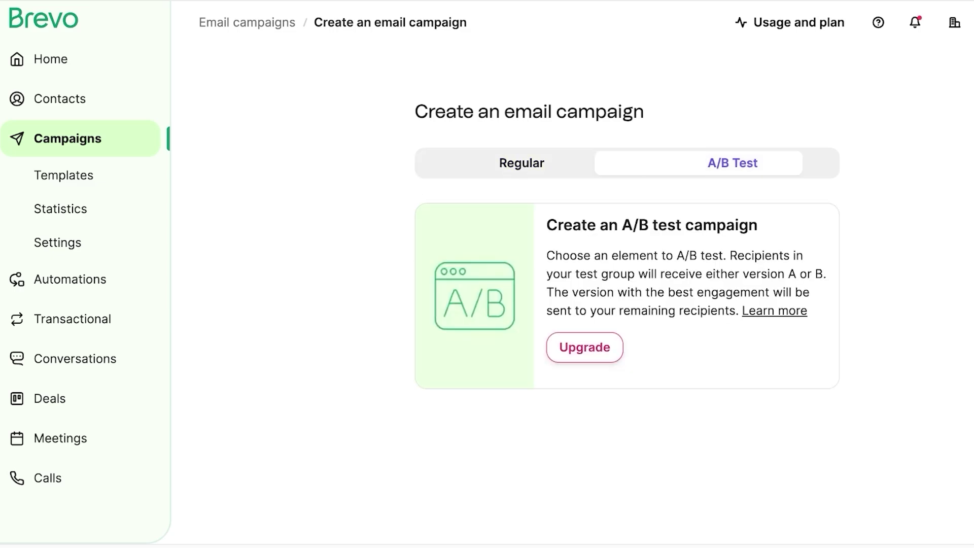
pyautogui.click(521, 163)
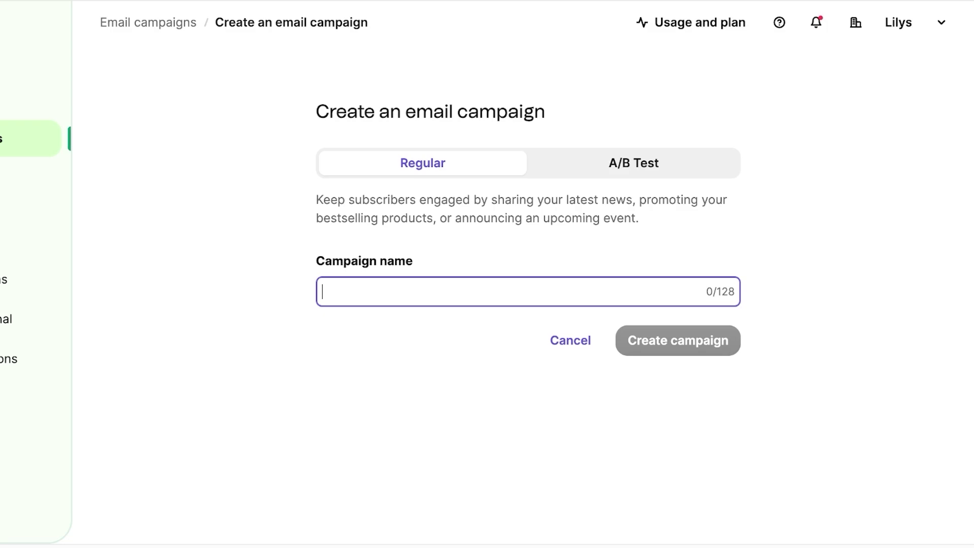
pyautogui.write('Welcome to Lilys')
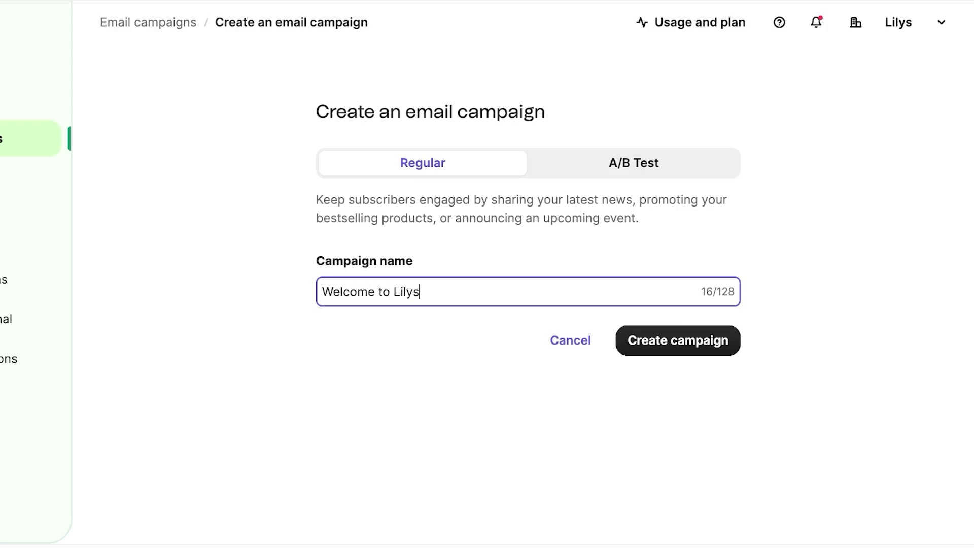
pyautogui.press('Return')
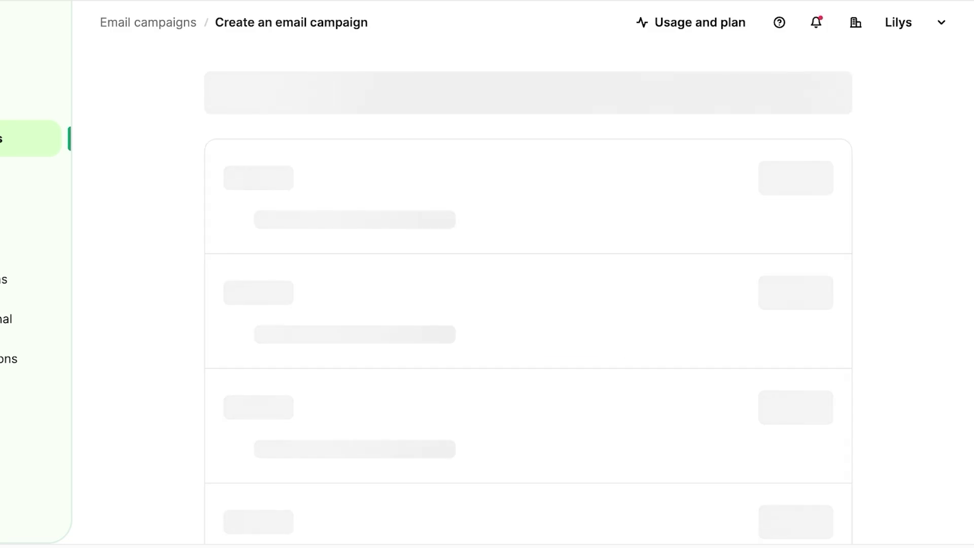
pyautogui.scroll(-1, 528, 284)
pyautogui.scroll(1, 528, 285)
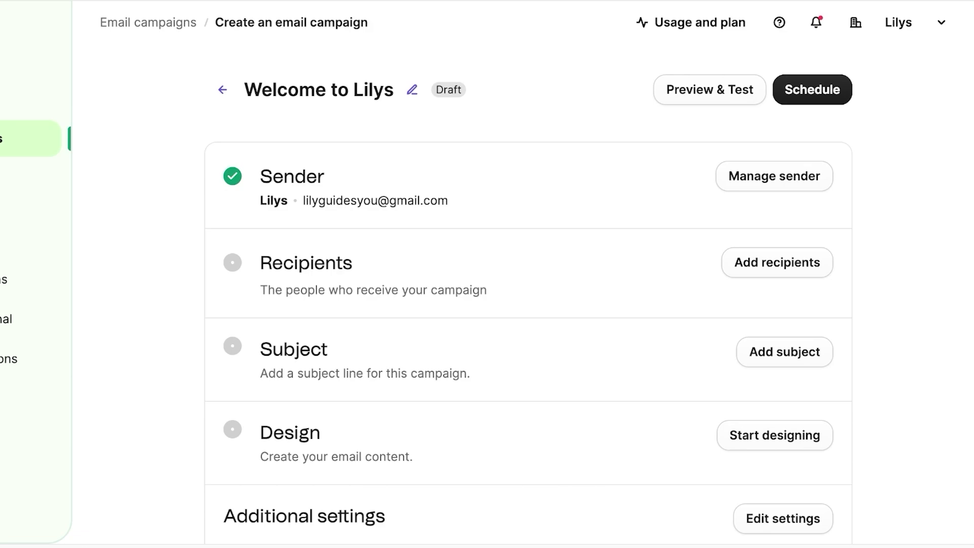
# Add recipients by selecting both lists, All Contacts #3 and Fav Customers #4, in Your First Folder
pyautogui.click(777, 262)
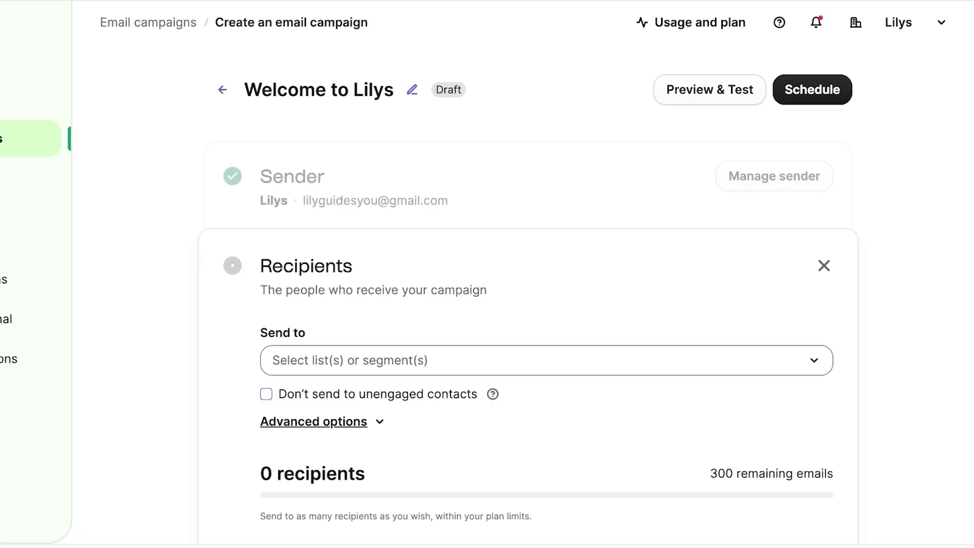
pyautogui.click(538, 360)
pyautogui.click(401, 266)
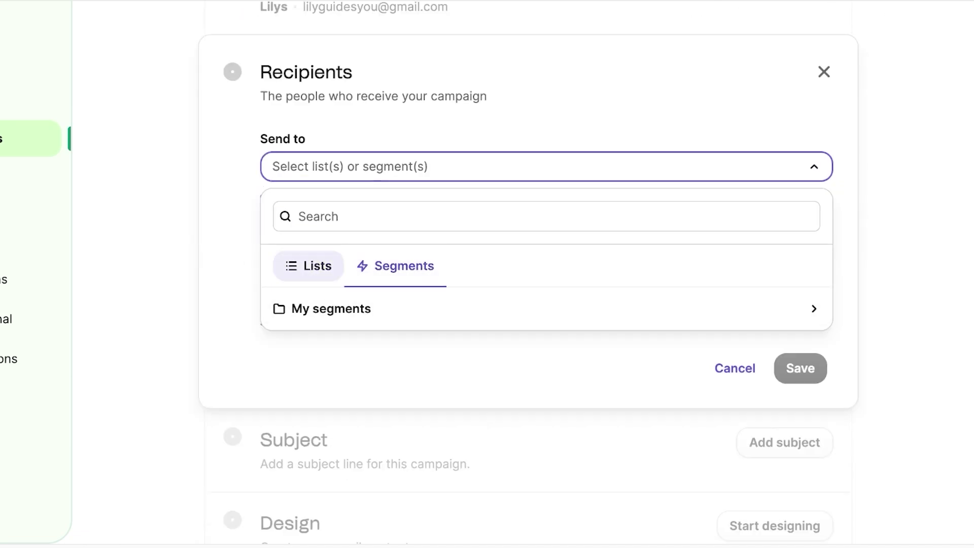
pyautogui.click(308, 266)
pyautogui.click(337, 307)
pyautogui.click(365, 370)
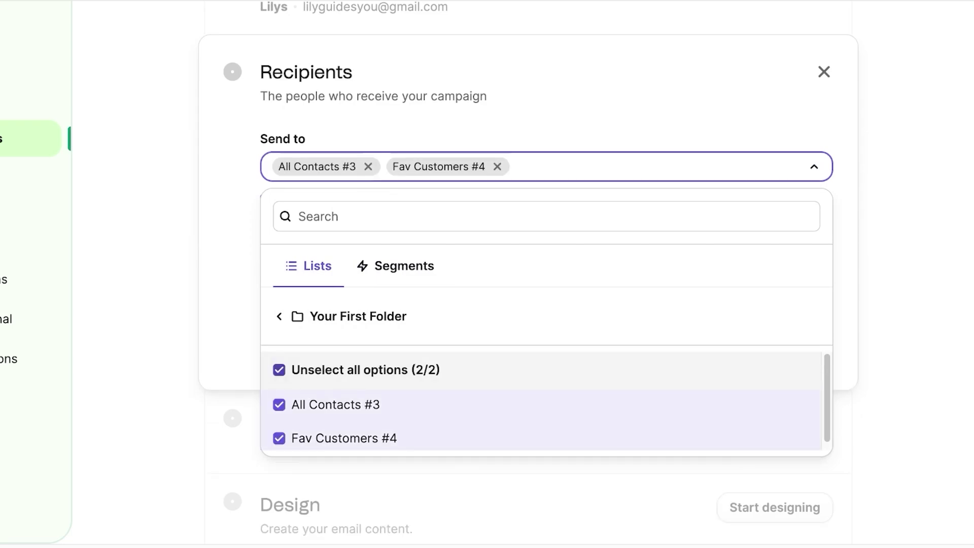
pyautogui.press('Escape')
# Add then remove the Monthly Active Customers #1 segment, and save the recipients
pyautogui.moveTo(492, 200)
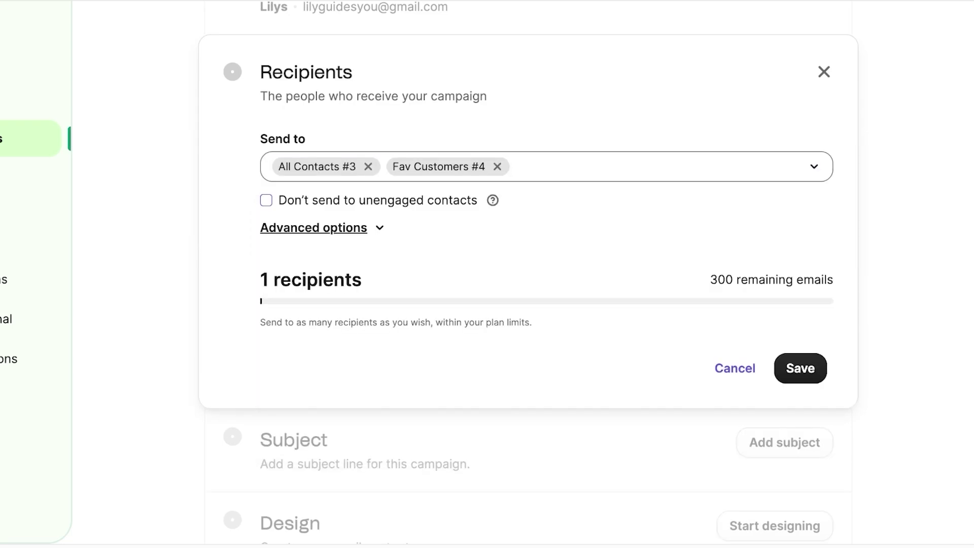
pyautogui.click(558, 166)
pyautogui.click(309, 266)
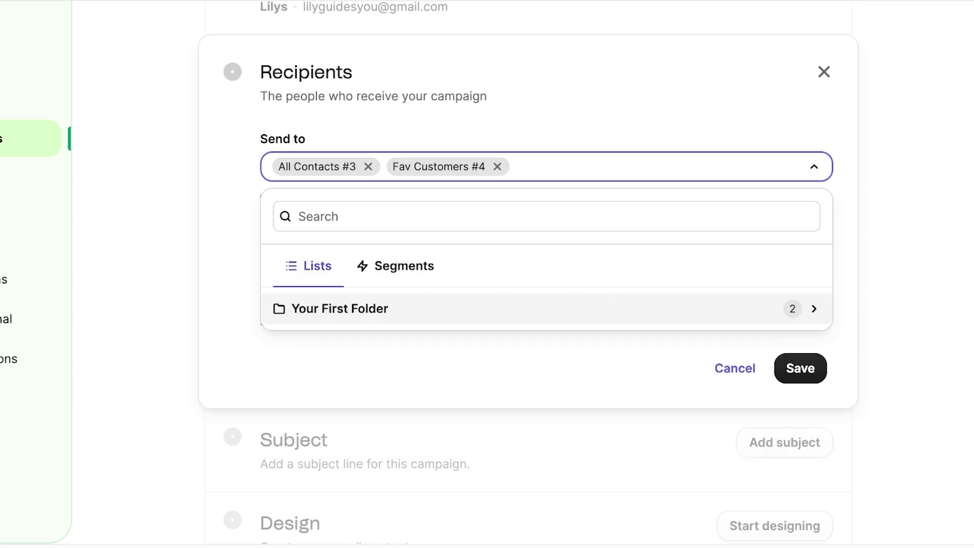
pyautogui.click(404, 266)
pyautogui.click(814, 309)
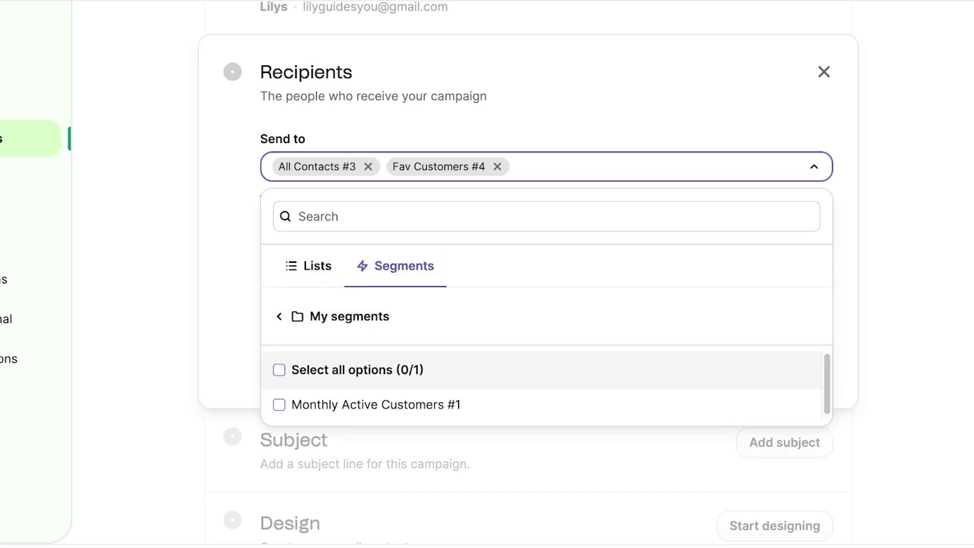
pyautogui.click(358, 369)
pyautogui.press('Escape')
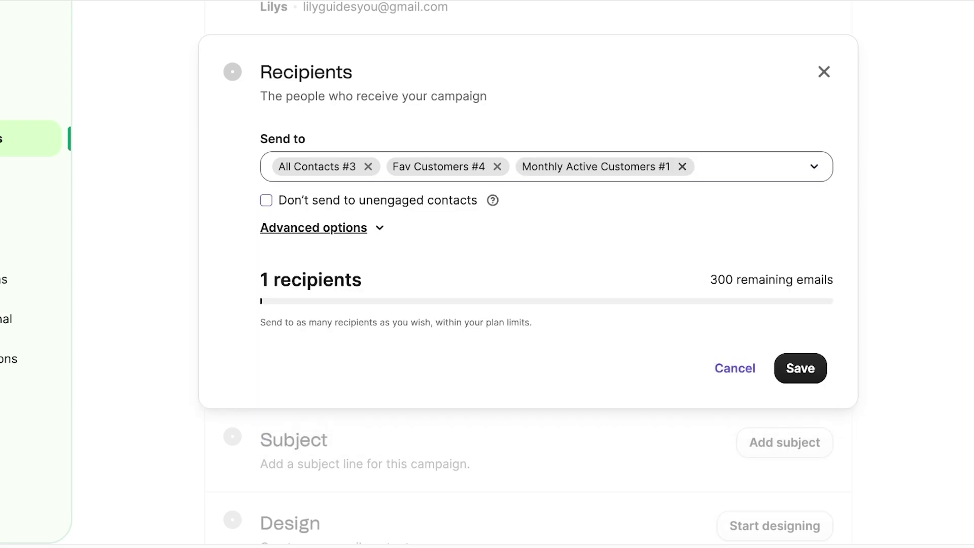
pyautogui.click(683, 166)
pyautogui.click(492, 200)
pyautogui.click(800, 368)
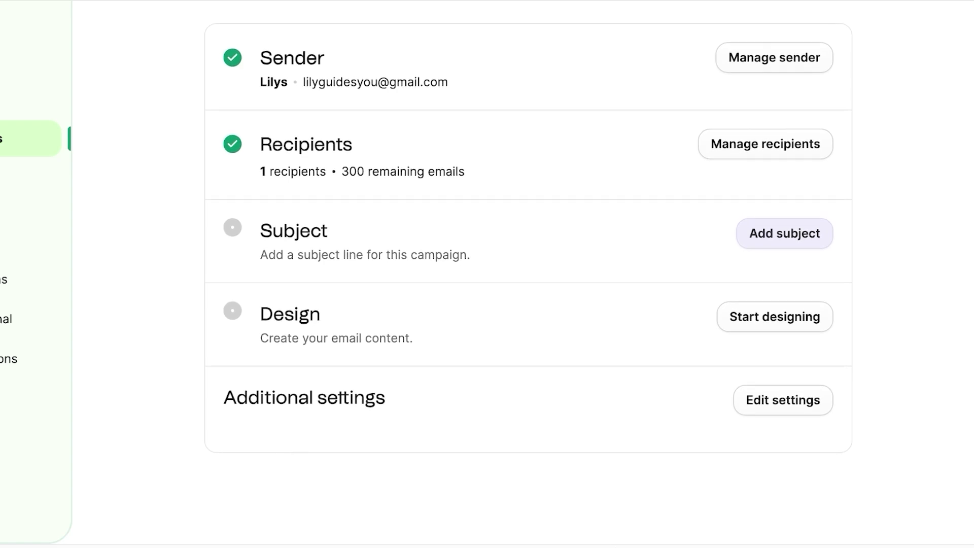
# Add the subject line 'LILYS ANNUAL SUMMER SALE IS LIVE!'
pyautogui.click(784, 233)
pyautogui.click(274, 325)
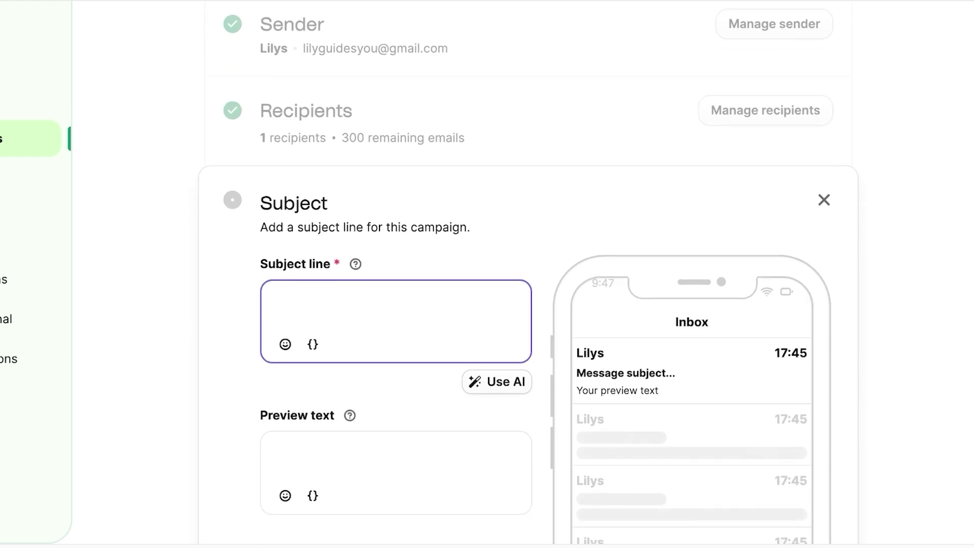
pyautogui.write('A')
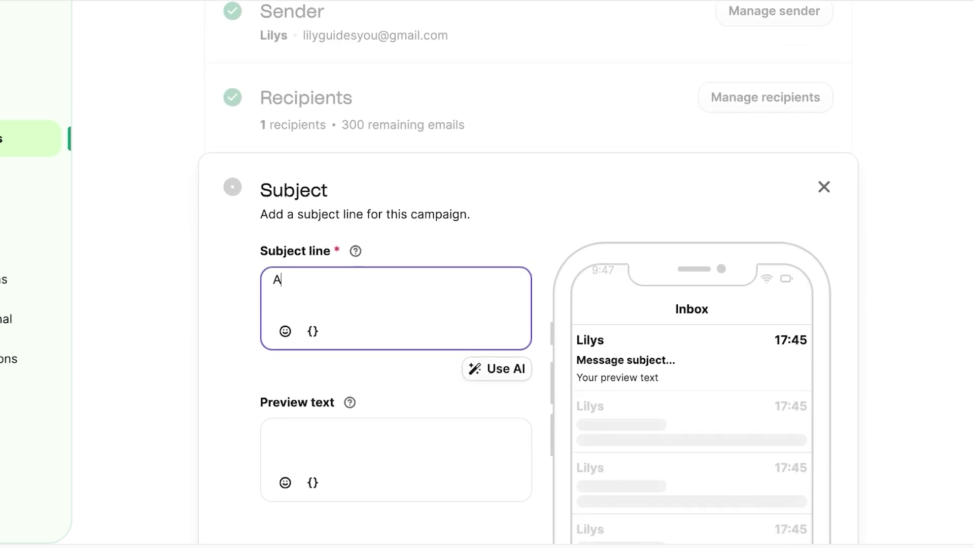
pyautogui.press('BackSpace')
pyautogui.write('LILYS ANNUC')
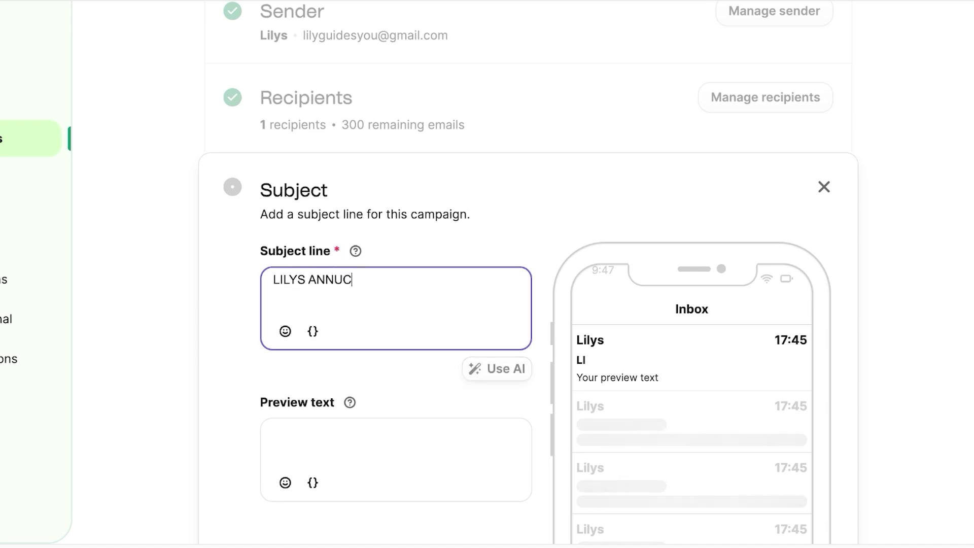
pyautogui.press('BackSpace')
pyautogui.write('AL SUMMER SALE IS L')
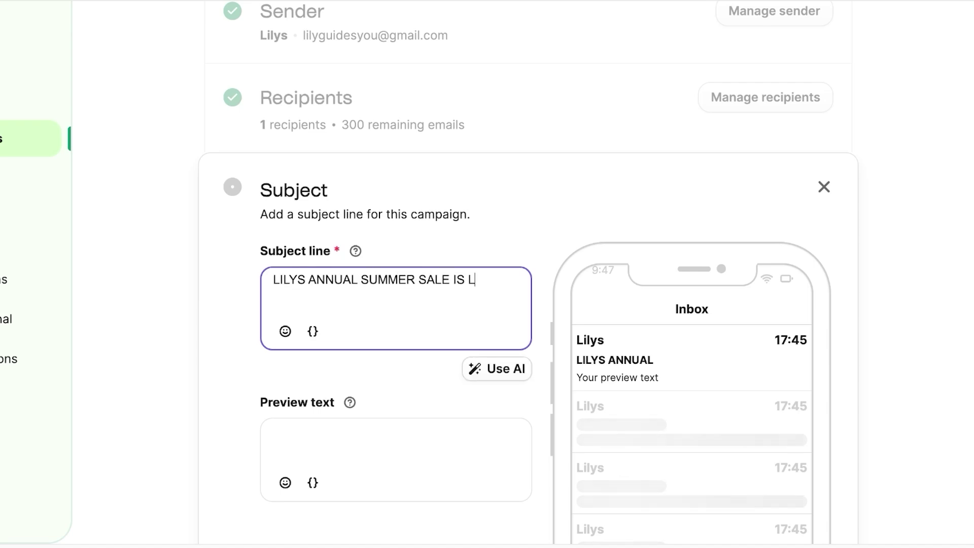
pyautogui.write('IVE!')
# Enter the preview text 'shop your favourites at 70% OFF' and save
pyautogui.scroll(-1, 529, 271)
pyautogui.click(396, 406)
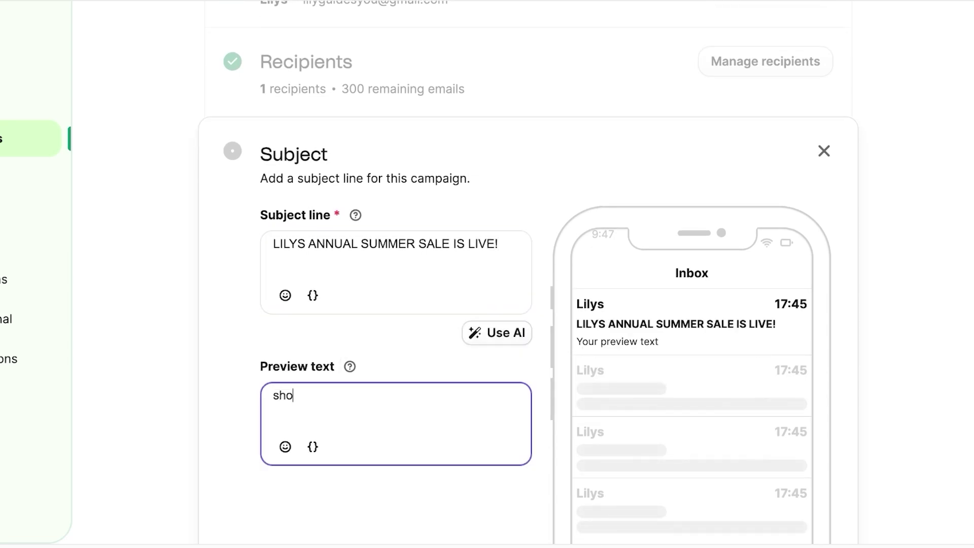
pyautogui.write('shop your favourites at ')
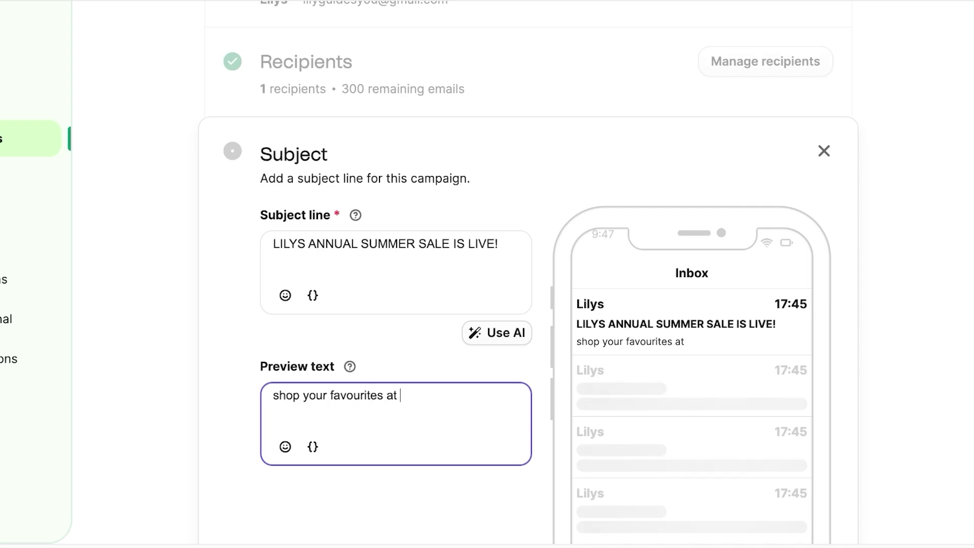
pyautogui.write('70% OFF')
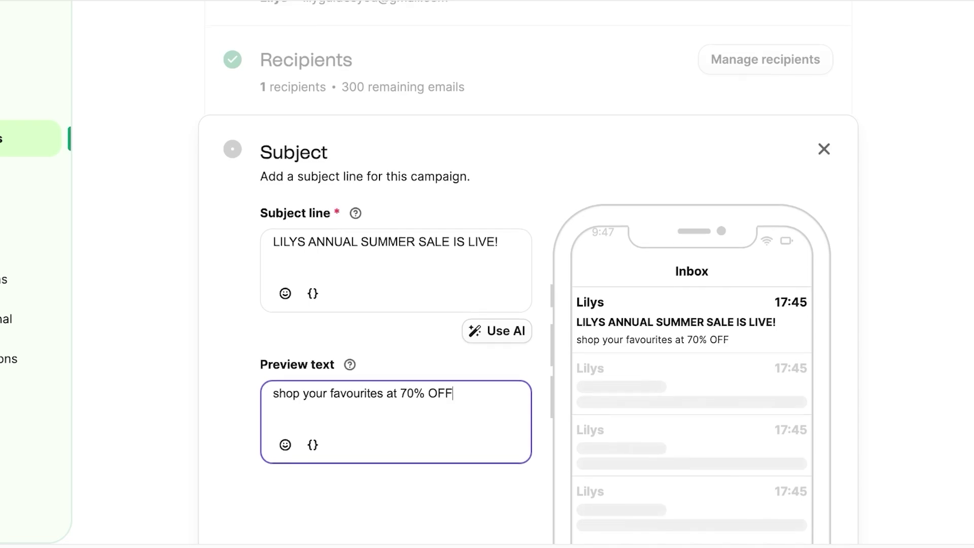
pyautogui.scroll(-5, 527, 304)
pyautogui.click(807, 411)
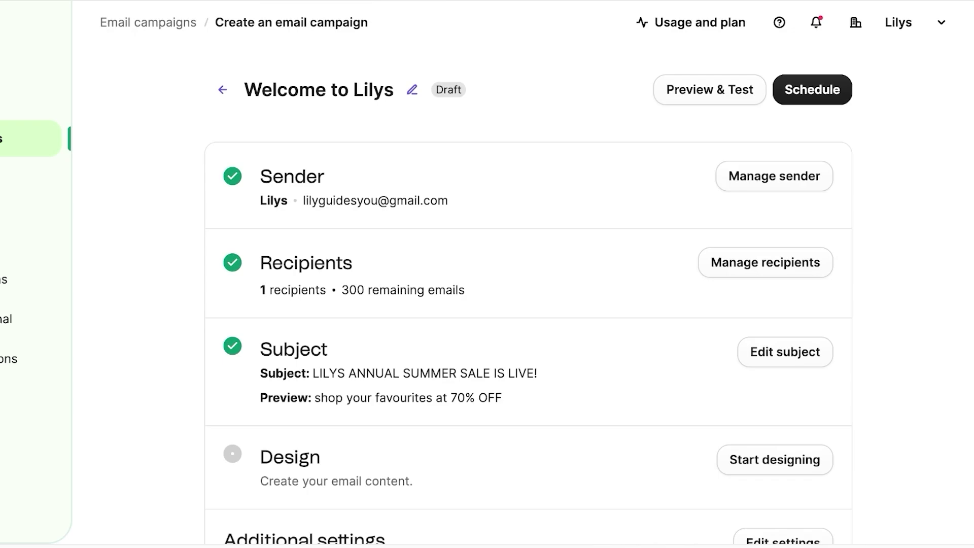
# Start designing the campaign's email content and look over the layout options
pyautogui.scroll(-3, 528, 285)
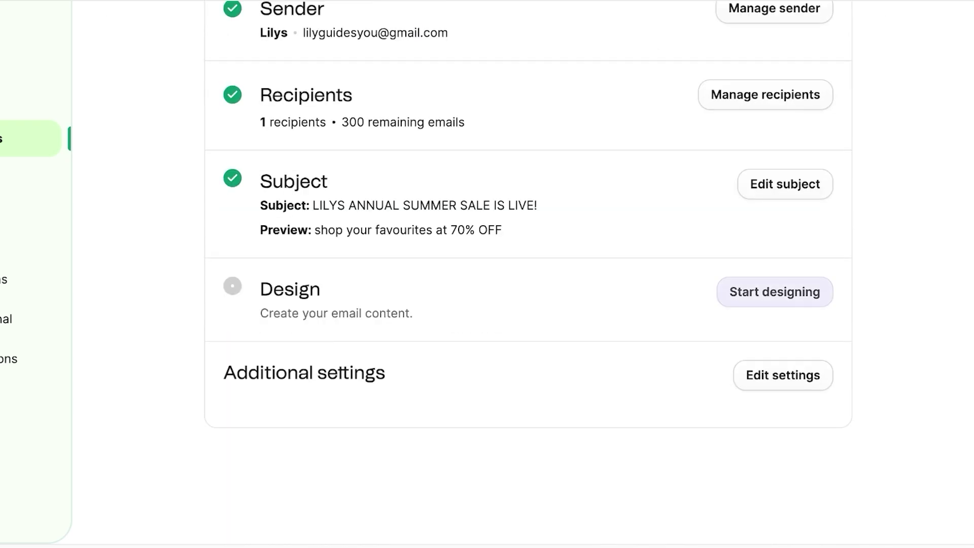
pyautogui.click(775, 291)
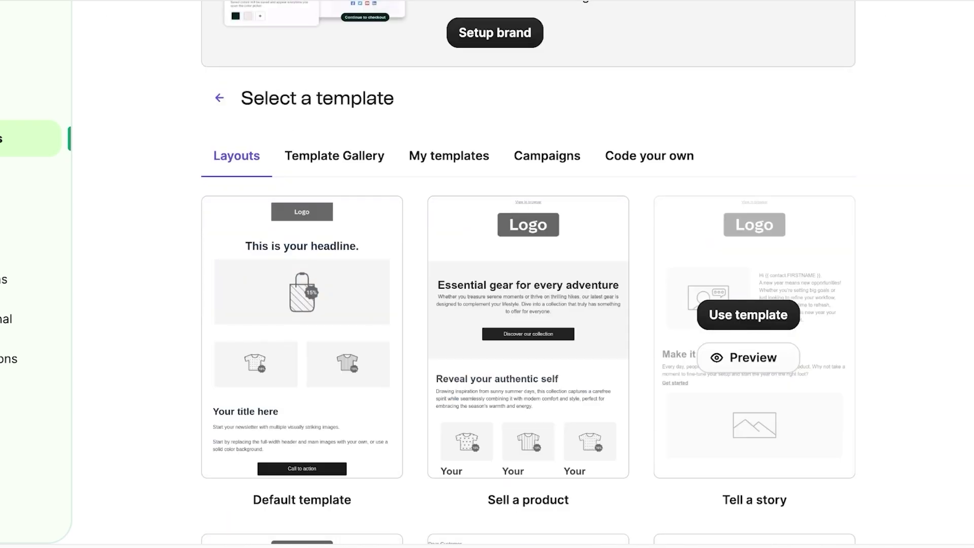
pyautogui.scroll(3, 528, 284)
pyautogui.scroll(-3, 528, 284)
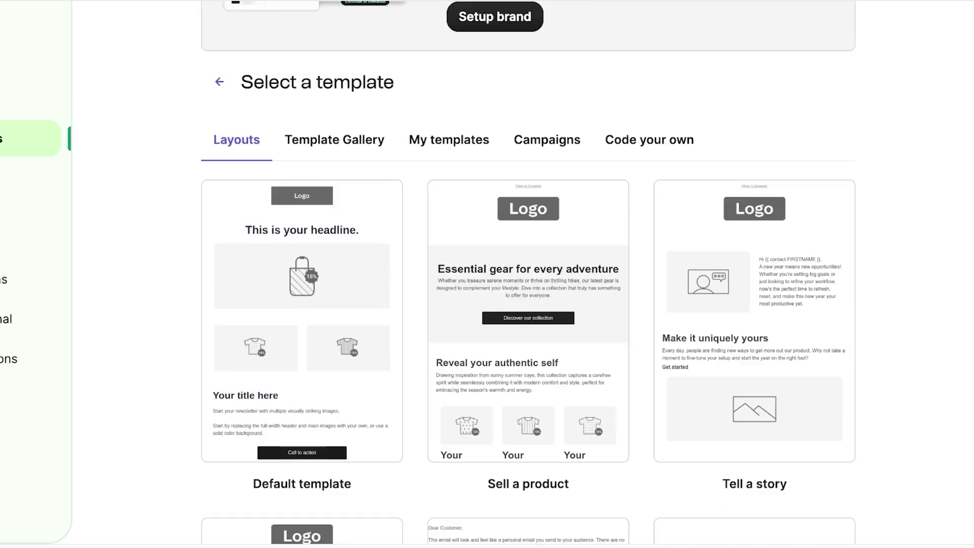
pyautogui.scroll(-3, 302, 203)
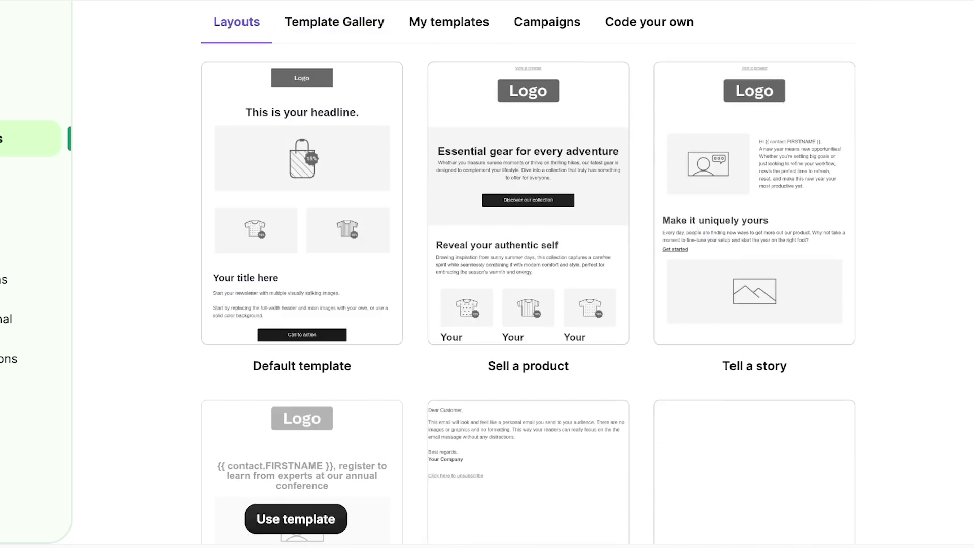
pyautogui.scroll(1, 302, 508)
pyautogui.scroll(2, 302, 304)
# Browse the Template Gallery, My templates and Campaigns tabs, then return to the basic layouts
pyautogui.click(334, 144)
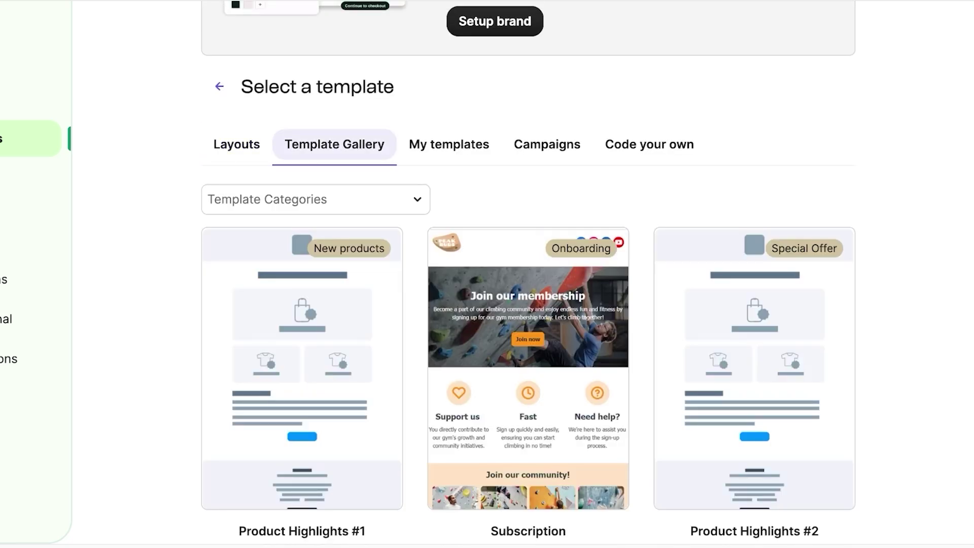
pyautogui.click(449, 144)
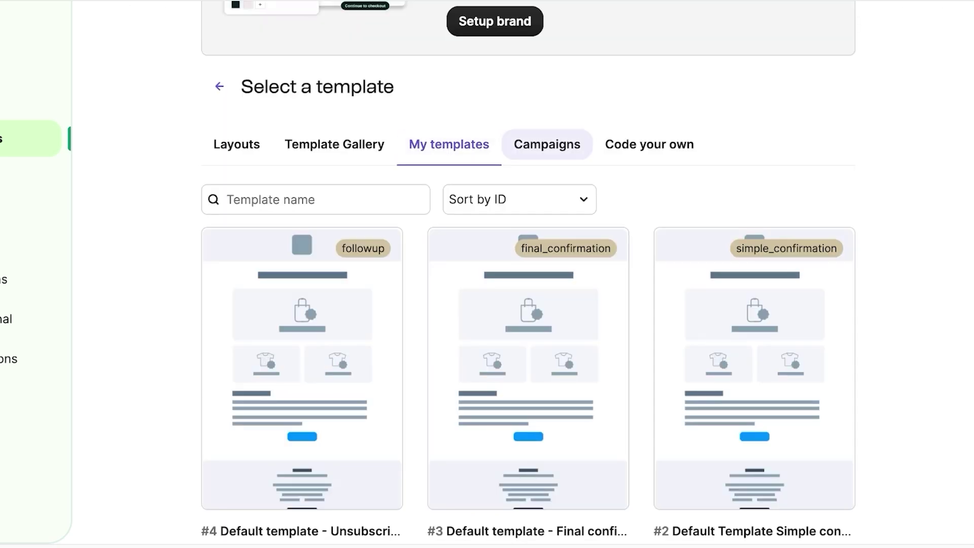
pyautogui.click(547, 144)
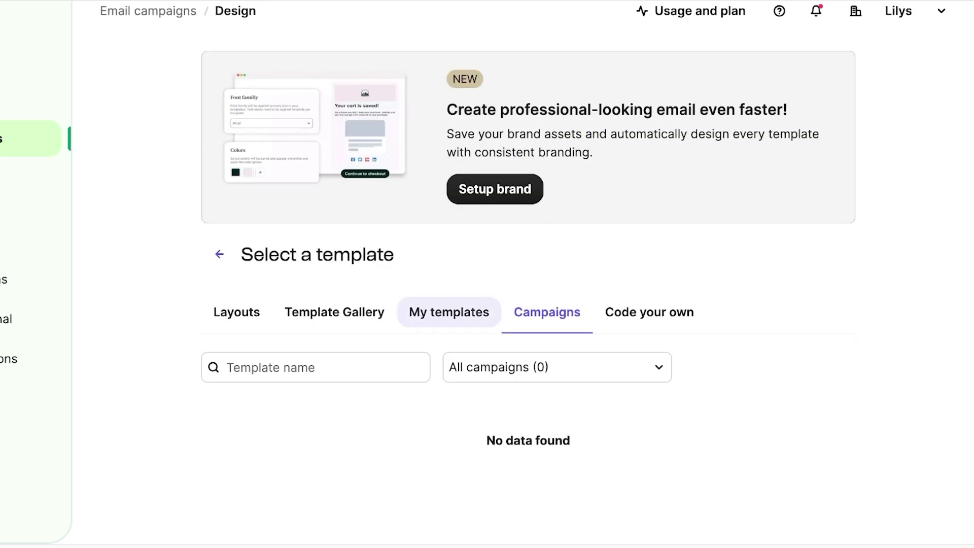
pyautogui.click(237, 312)
pyautogui.scroll(-5, 302, 176)
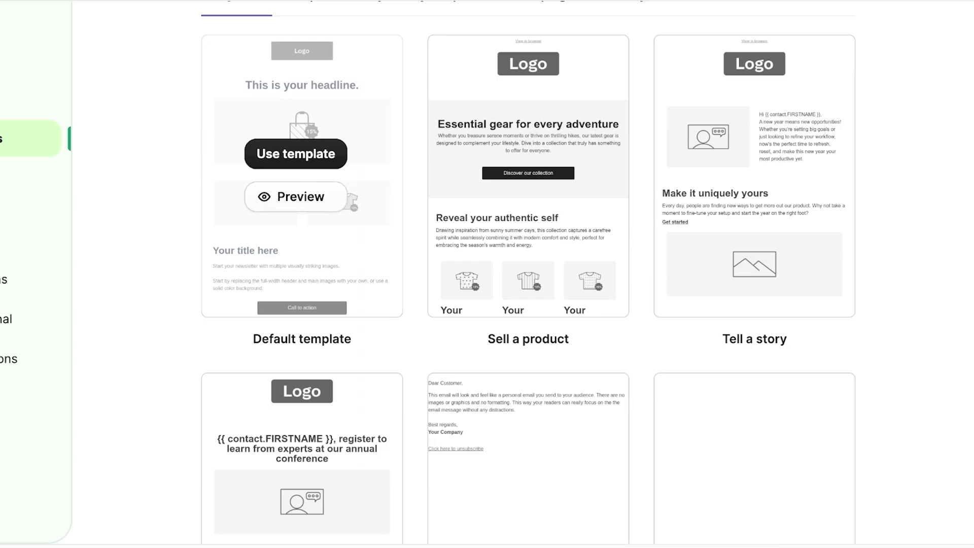
pyautogui.scroll(-4, 527, 254)
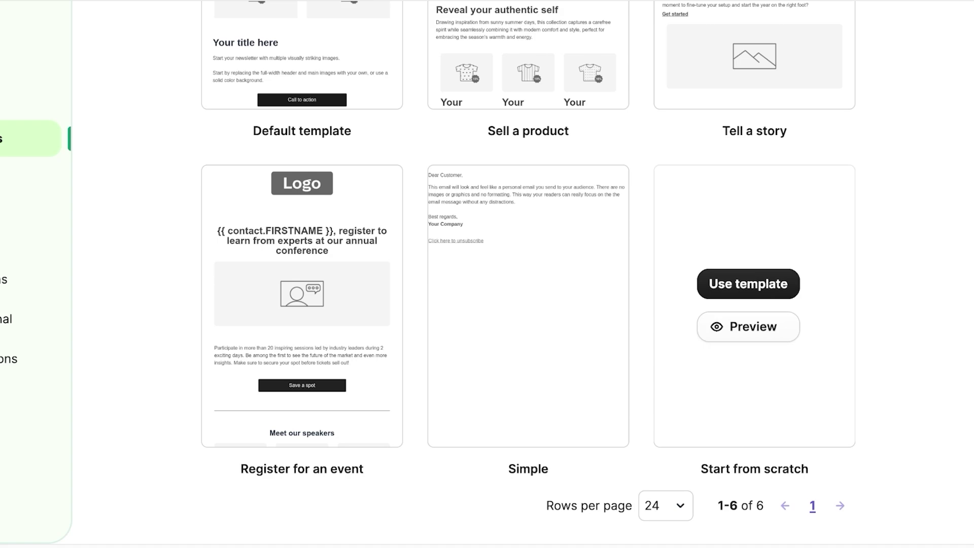
pyautogui.scroll(4, 528, 305)
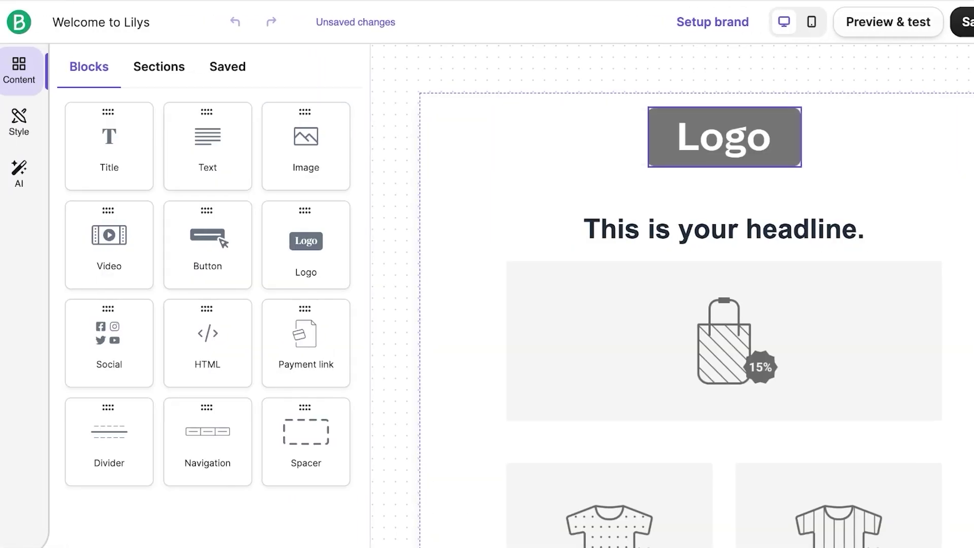
# Delete the logo placeholder and insert the uploaded SPENCER logo in a new top Image block
pyautogui.click(724, 137)
pyautogui.click(348, 64)
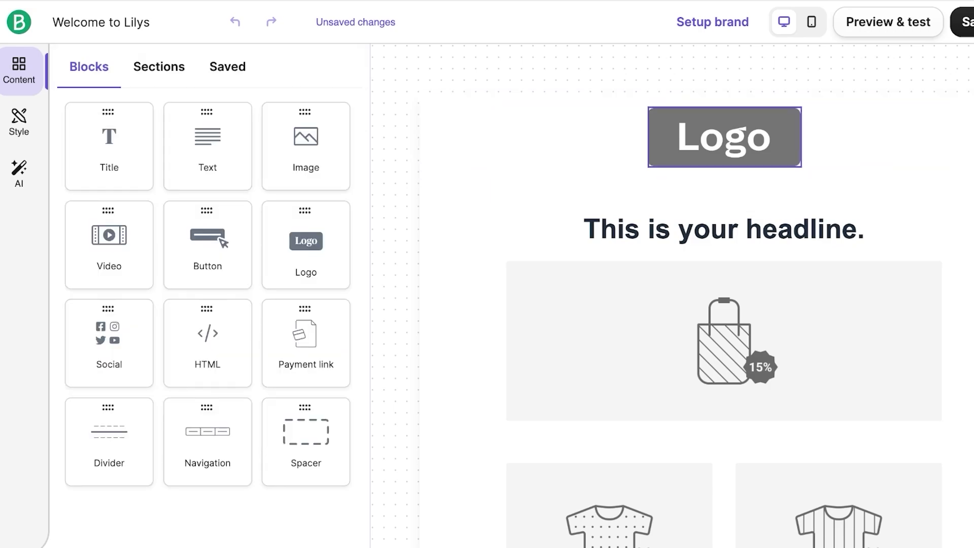
pyautogui.click(724, 137)
pyautogui.click(754, 187)
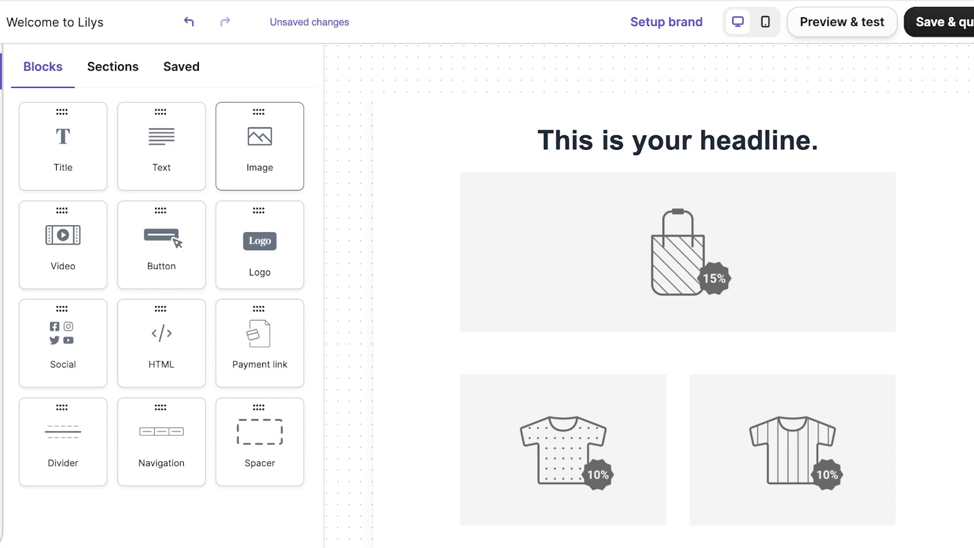
pyautogui.moveTo(260, 148); pyautogui.dragTo(559, 110)
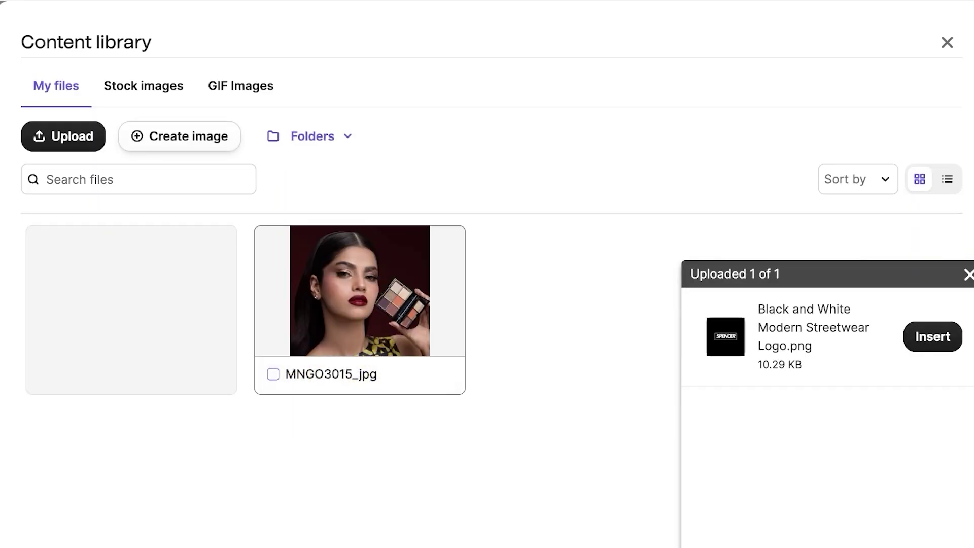
pyautogui.click(933, 337)
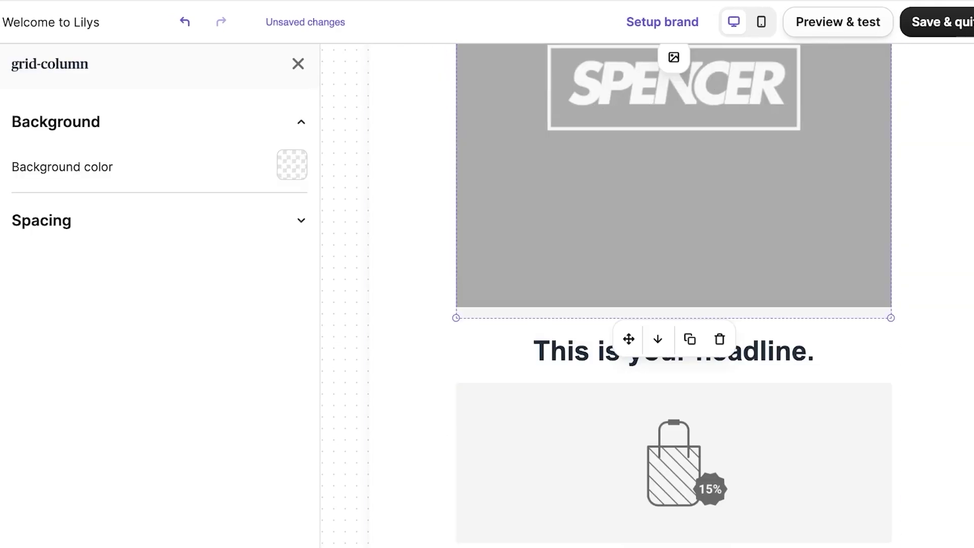
pyautogui.scroll(-5, 239, 211)
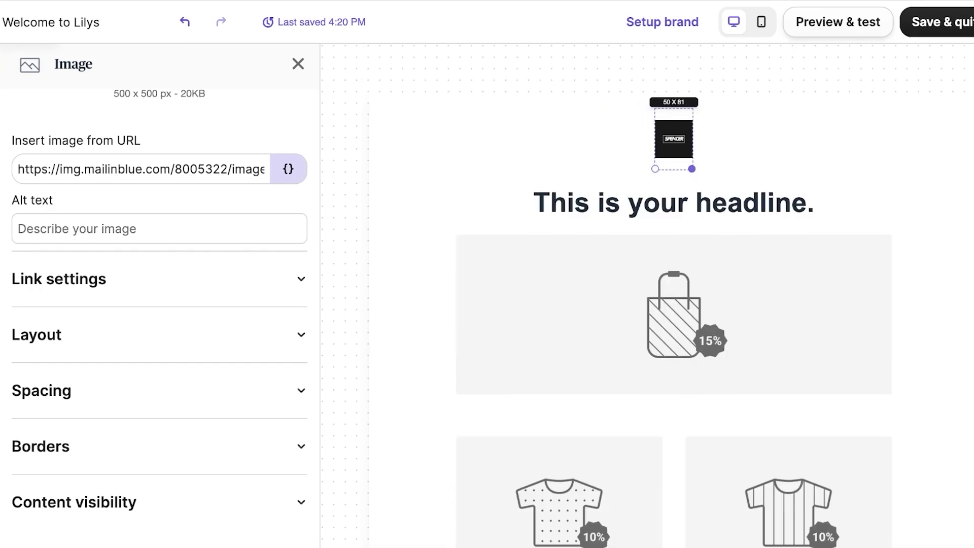
# Select the headline and type 'Summer Sale' over it
pyautogui.click(674, 315)
pyautogui.click(674, 203)
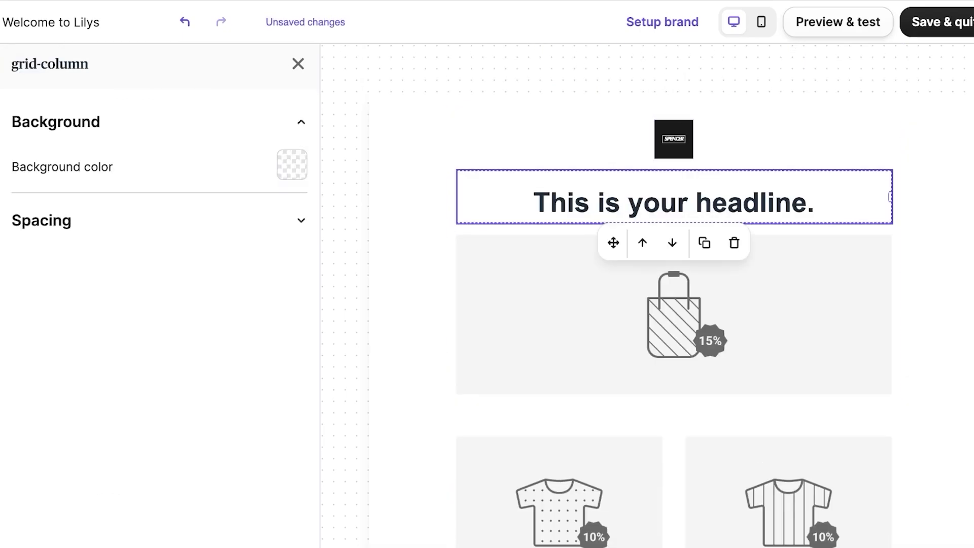
pyautogui.tripleClick(674, 203)
pyautogui.write('Summer Sale!')
pyautogui.press('BackSpace')
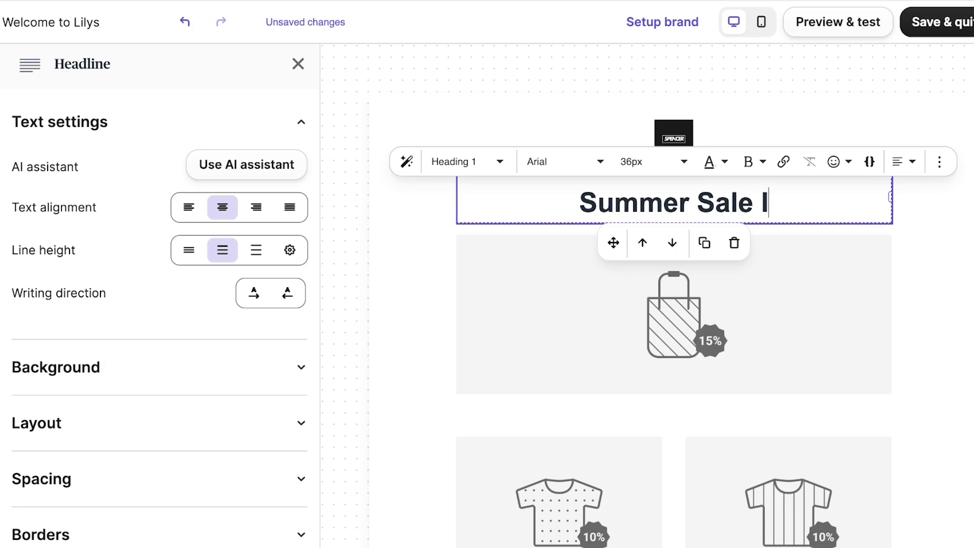
pyautogui.press('BackSpace')
# Rewrite the headline as 'The Premium Summer Sale'
pyautogui.hotkey('ctrl', 'a')
pyautogui.press('BackSpace')
pyautogui.write('The ')
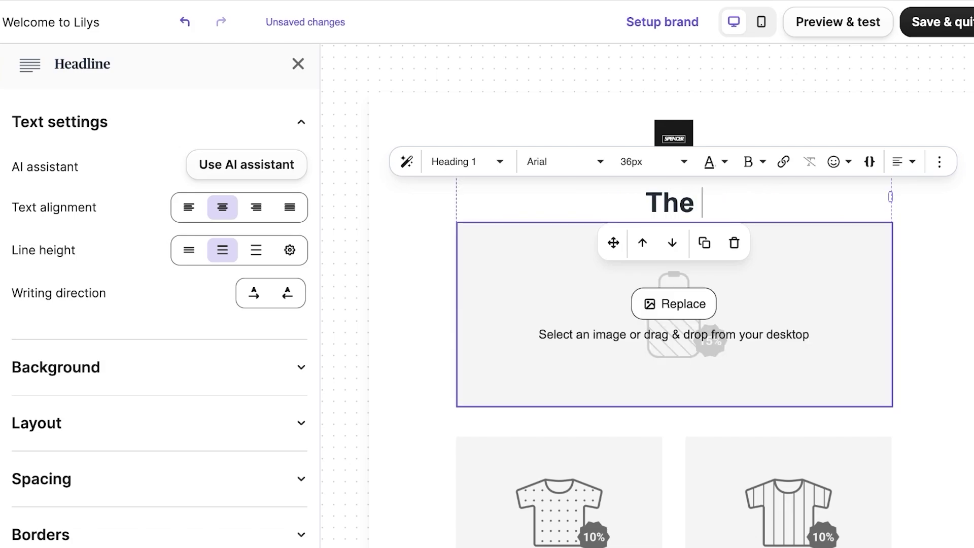
pyautogui.write('premium S')
pyautogui.press('BackSpace')
pyautogui.write('S')
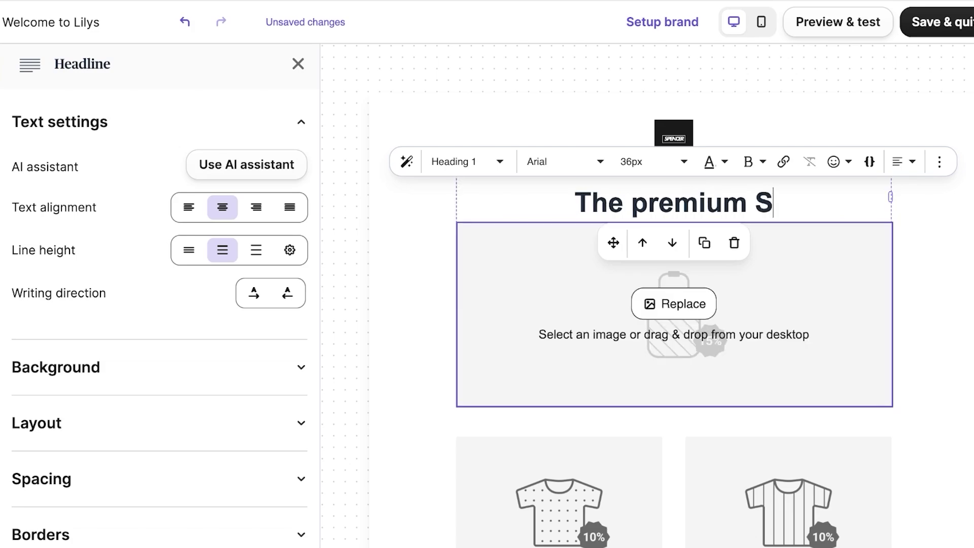
pyautogui.hotkey('ctrl', 'z')
pyautogui.write('P')
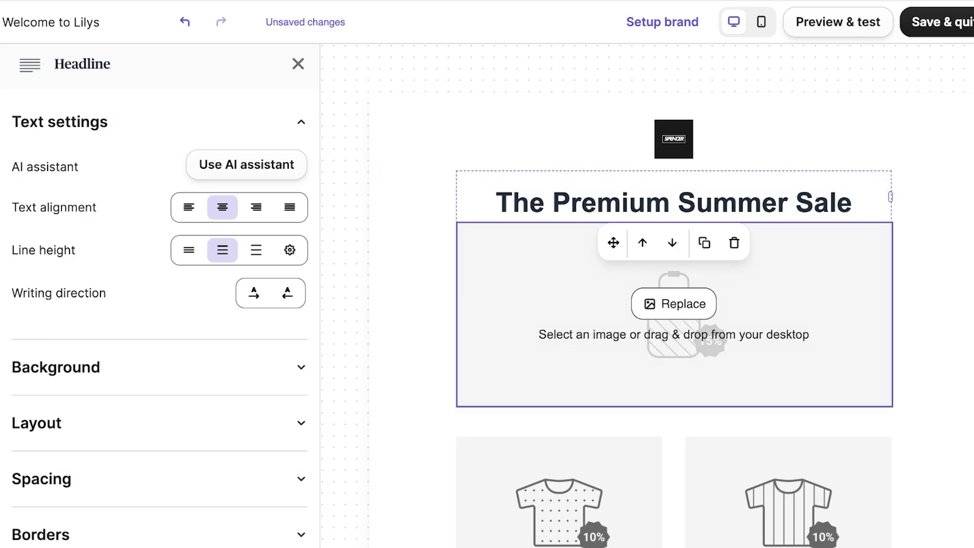
pyautogui.scroll(-2, 674, 315)
pyautogui.scroll(2, 674, 315)
# Delete the headline, the bag image and both t-shirt images
pyautogui.click(734, 243)
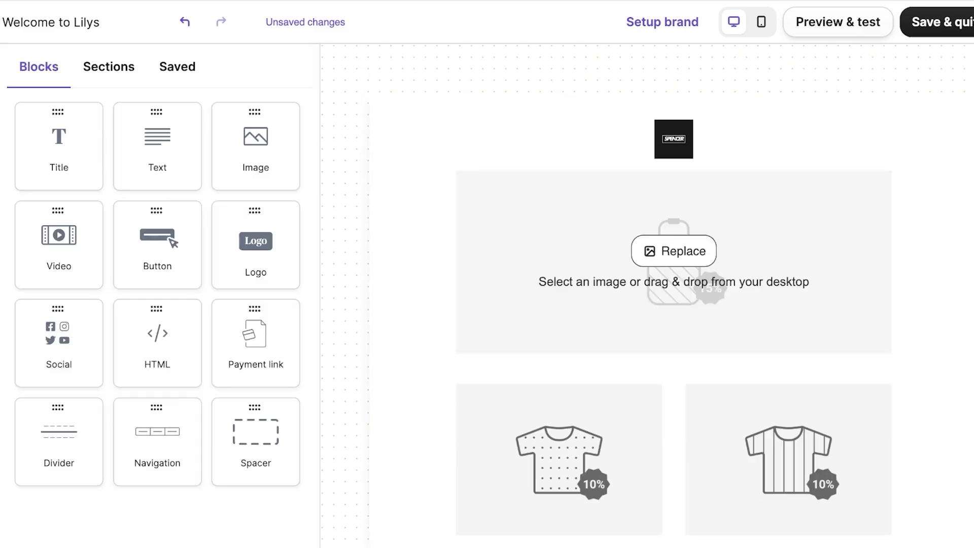
pyautogui.click(674, 315)
pyautogui.click(720, 374)
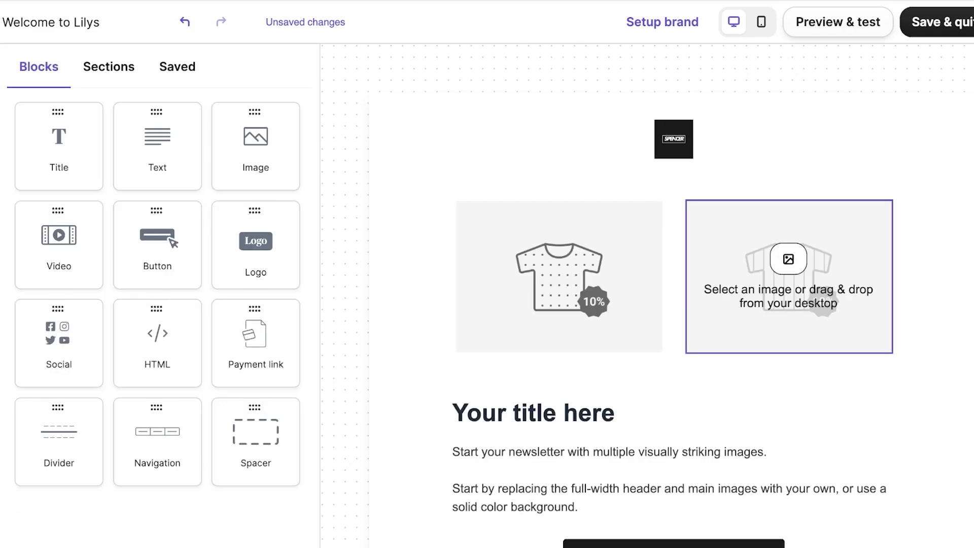
pyautogui.click(559, 276)
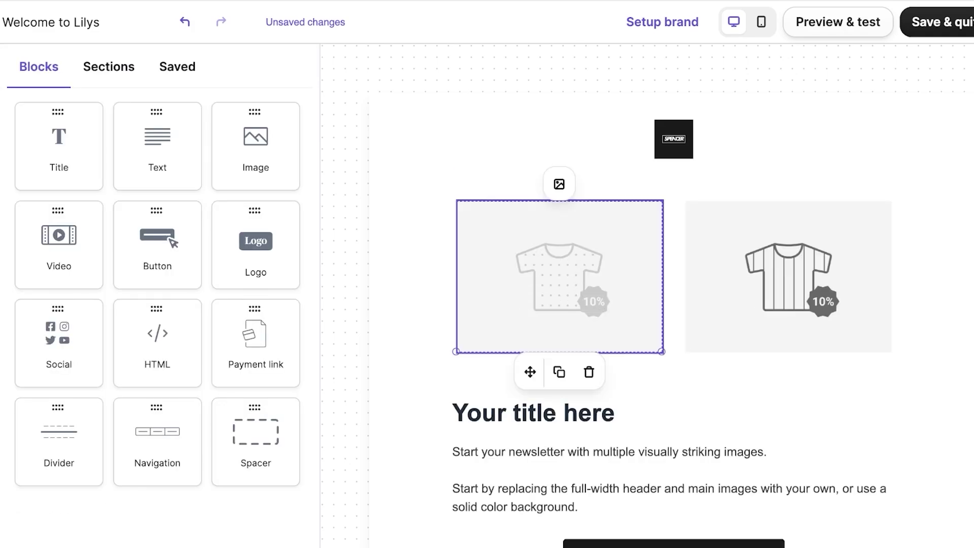
pyautogui.click(587, 372)
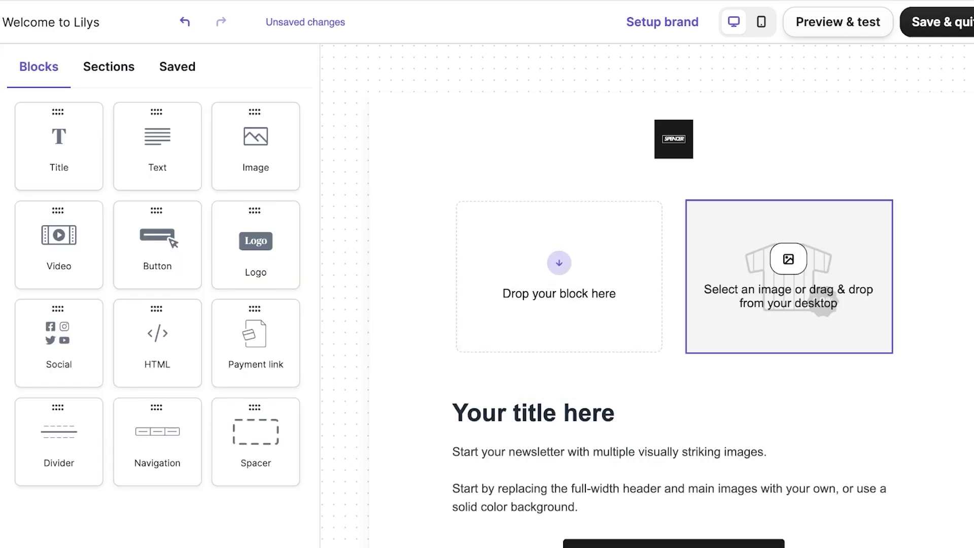
pyautogui.click(812, 304)
pyautogui.click(818, 372)
# Delete the leftover empty image placeholder and the emptied two-column row
pyautogui.click(788, 272)
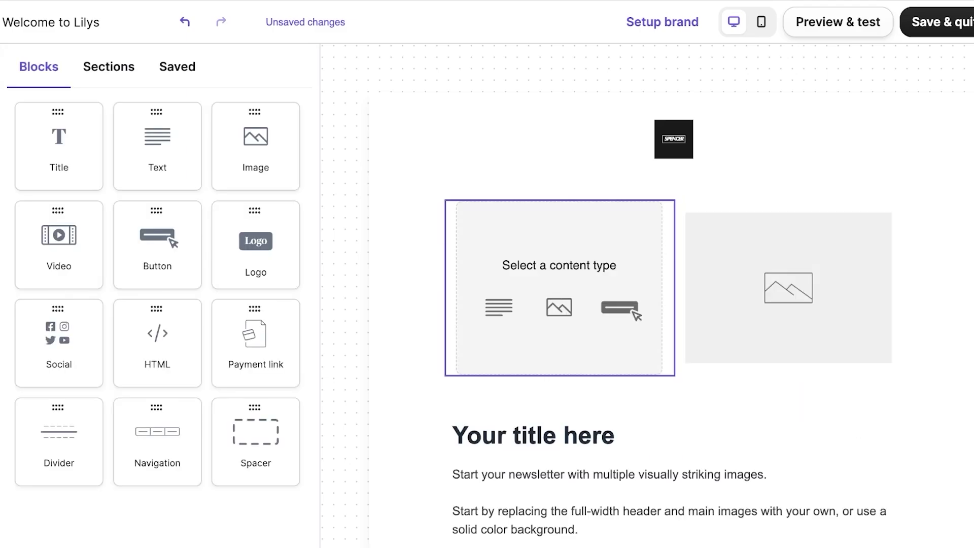
pyautogui.click(789, 288)
pyautogui.click(605, 393)
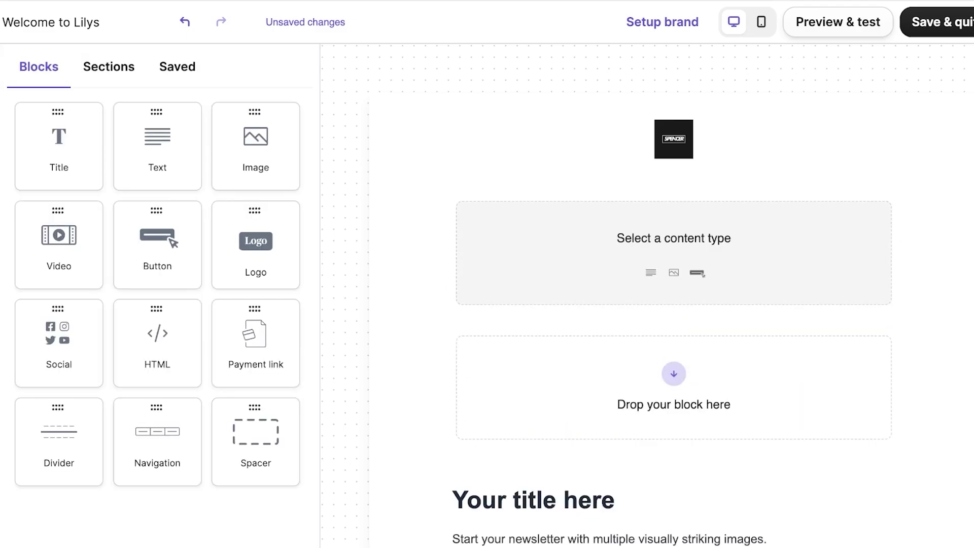
pyautogui.click(674, 253)
pyautogui.click(704, 324)
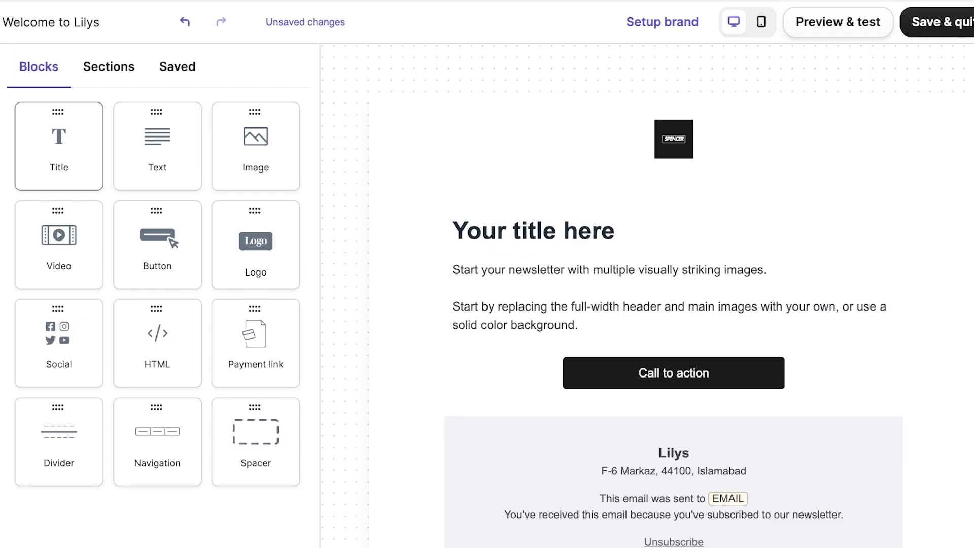
# Add an image block below the logo holding the MNGO3015_jpg cosmetics photo
pyautogui.moveTo(255, 147); pyautogui.dragTo(635, 198)
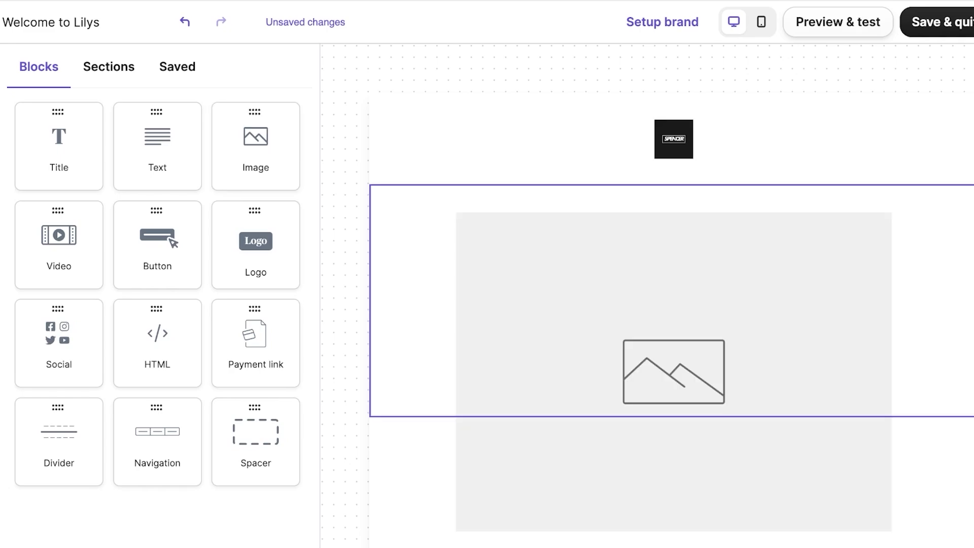
pyautogui.click(109, 67)
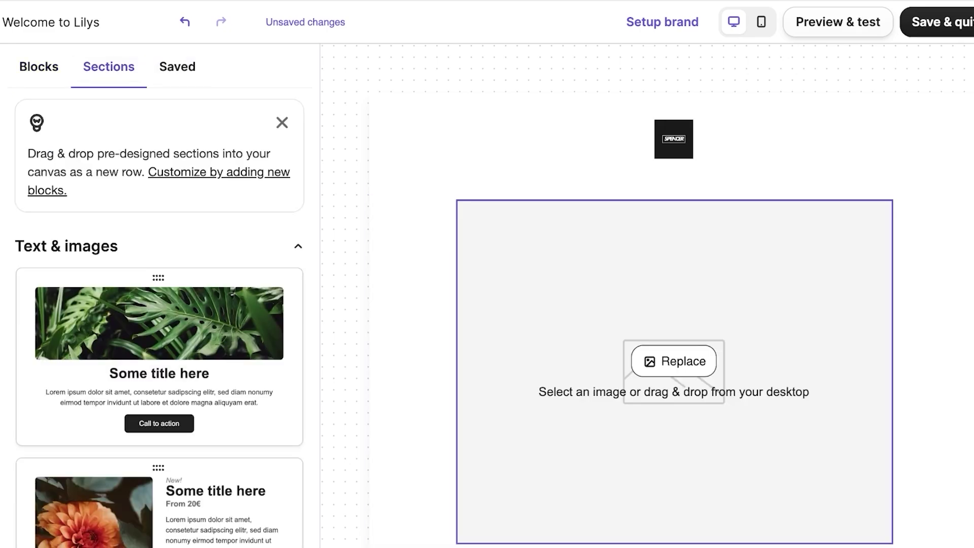
pyautogui.scroll(-3, 673, 294)
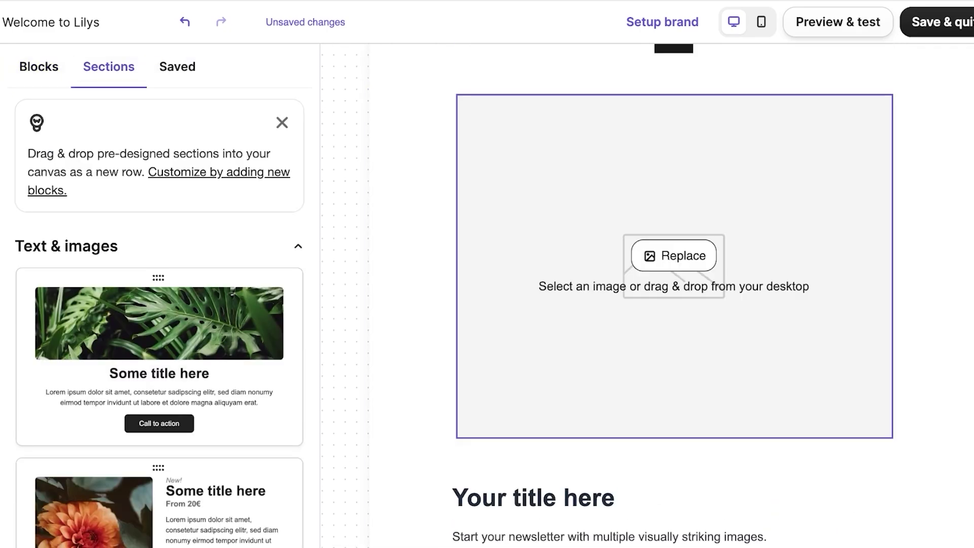
pyautogui.click(674, 356)
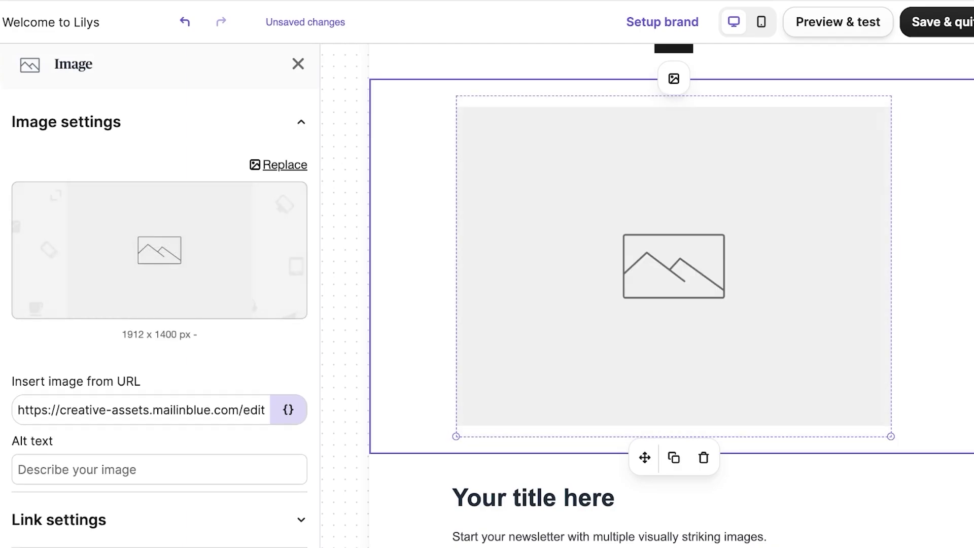
pyautogui.click(160, 250)
pyautogui.click(356, 291)
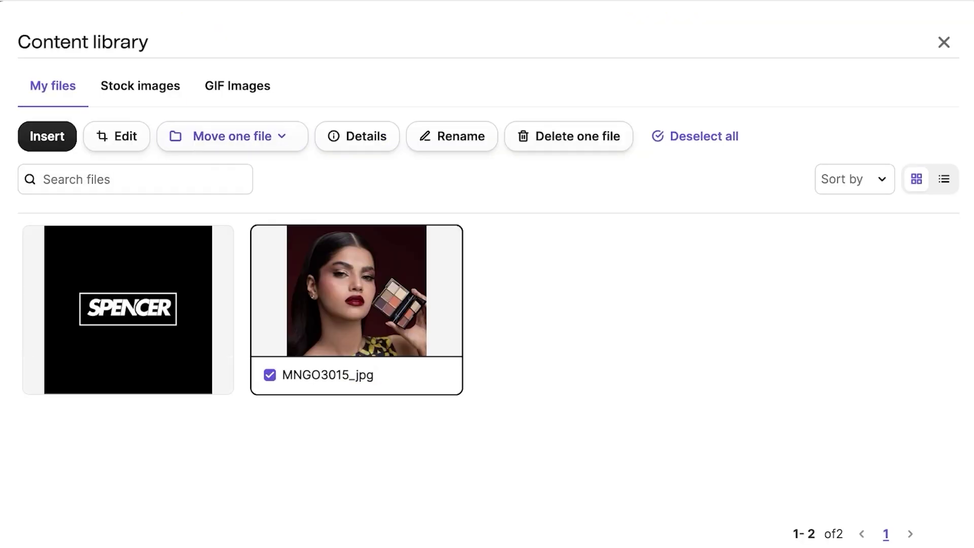
pyautogui.click(357, 291)
pyautogui.click(356, 290)
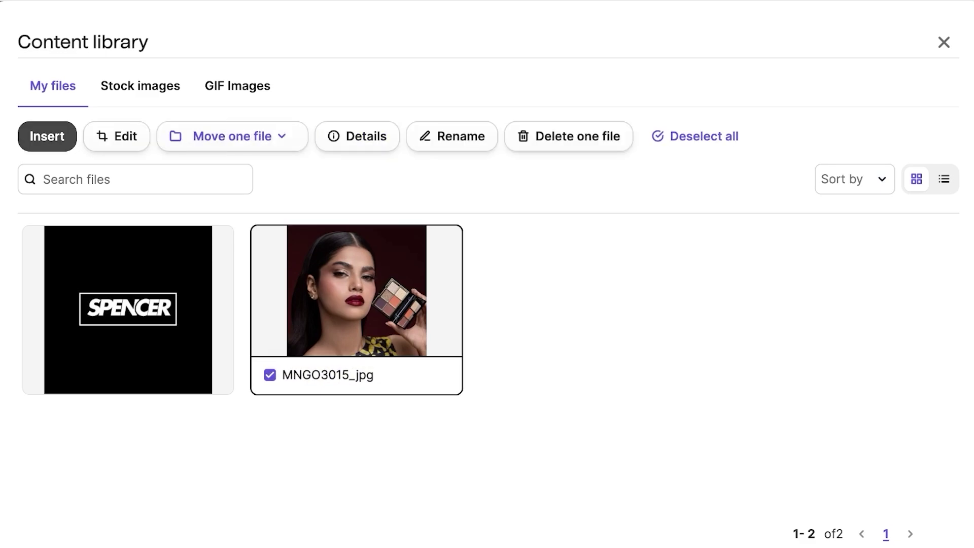
pyautogui.click(47, 136)
pyautogui.scroll(-3, 674, 295)
# Delete the placeholder body text and the Call to action button
pyautogui.click(609, 406)
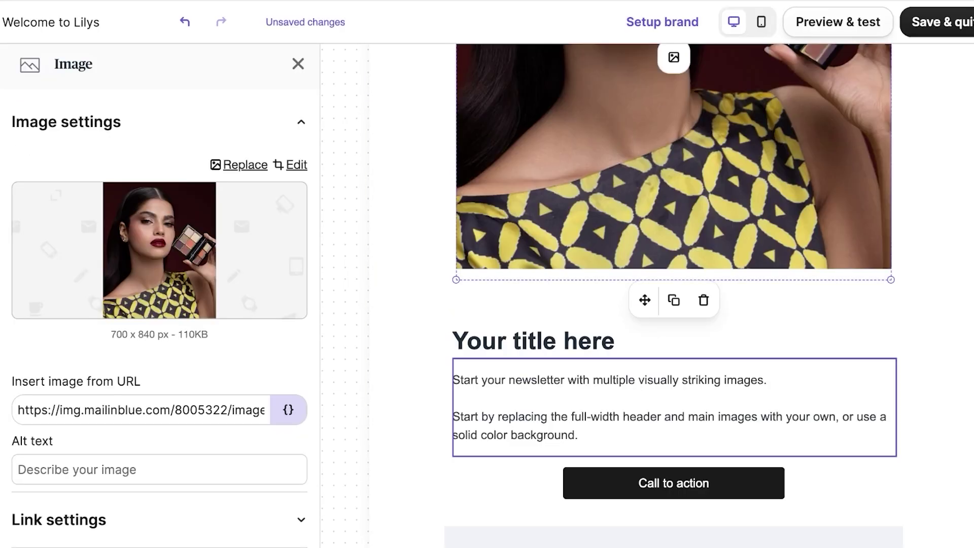
pyautogui.press('Delete')
pyautogui.click(674, 387)
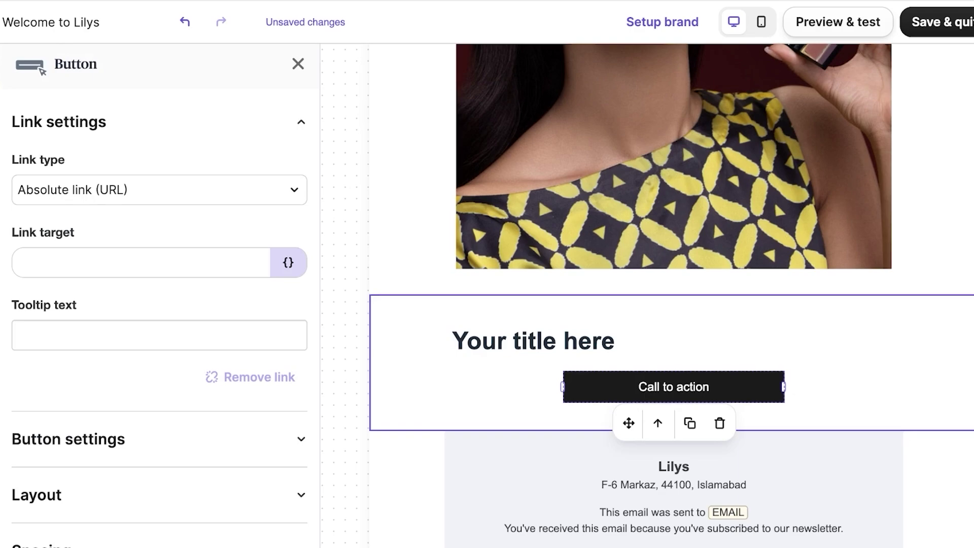
pyautogui.click(298, 63)
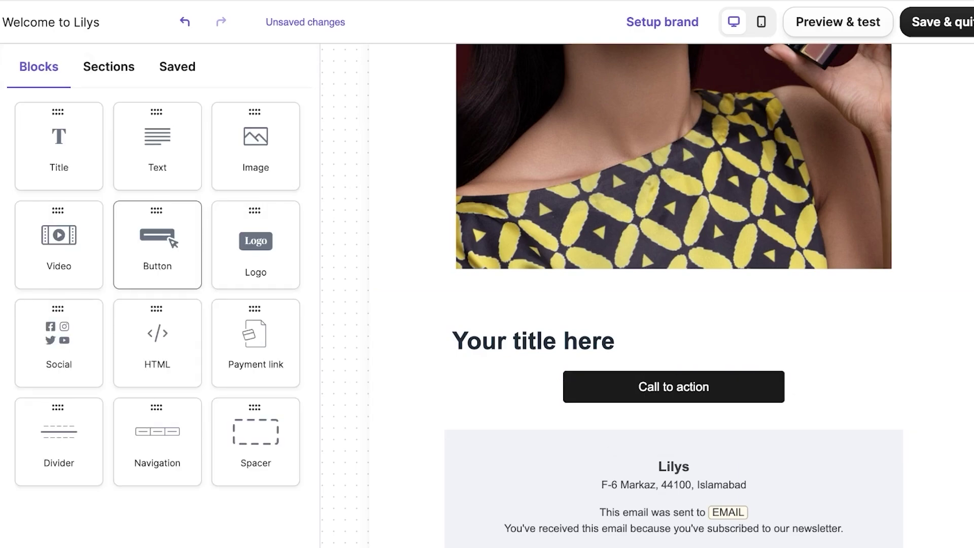
pyautogui.press('Delete')
pyautogui.scroll(-2, 674, 355)
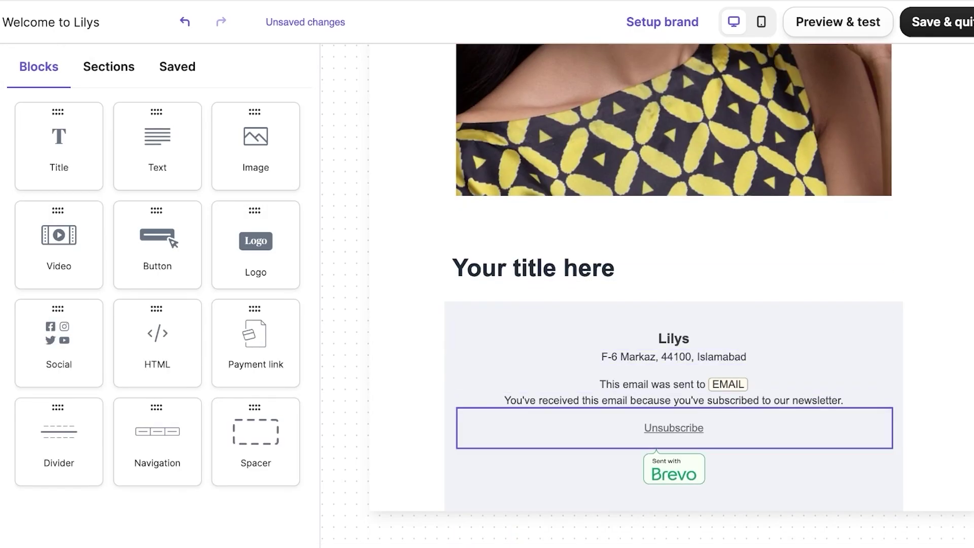
pyautogui.scroll(10, 674, 295)
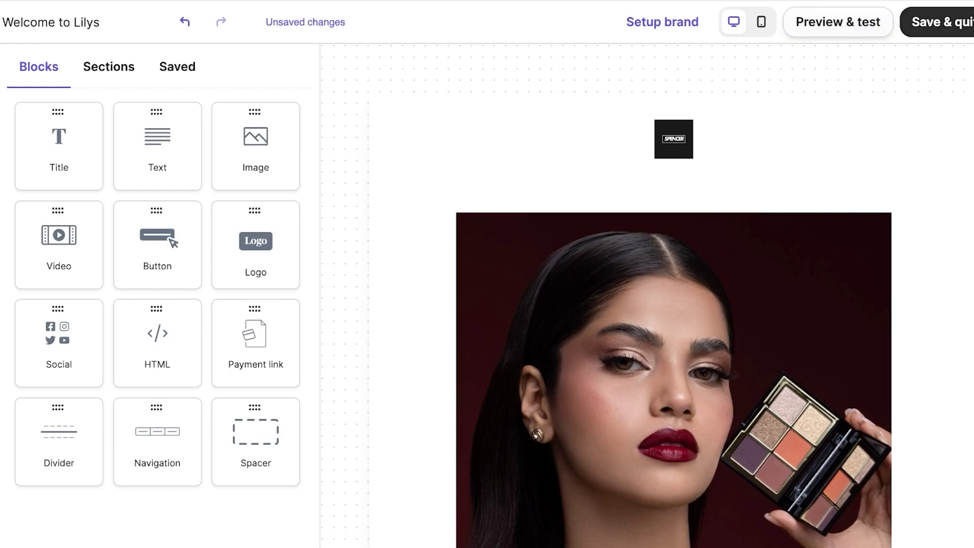
# Preview the email, then check the photo column and logo row in the editor
pyautogui.click(838, 22)
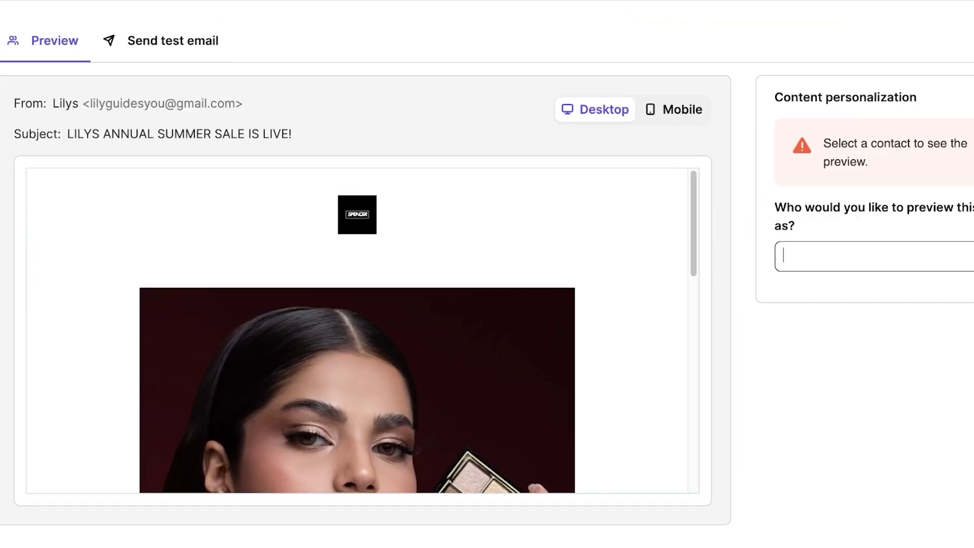
pyautogui.scroll(-15, 357, 330)
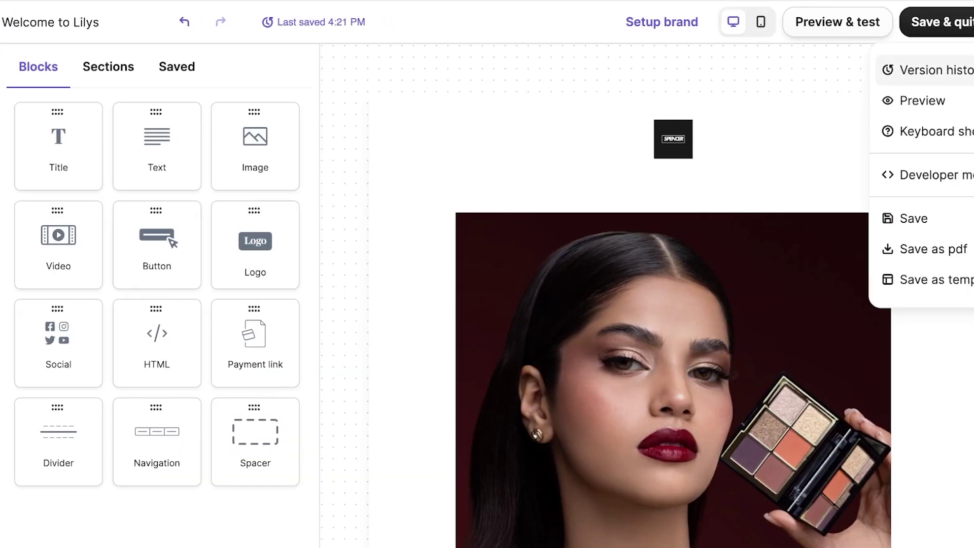
pyautogui.click(628, 355)
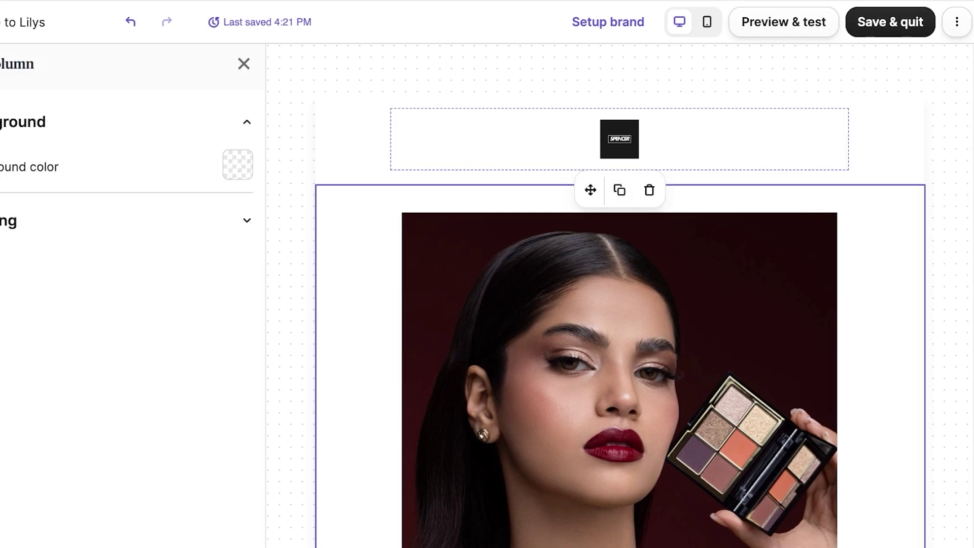
pyautogui.click(355, 139)
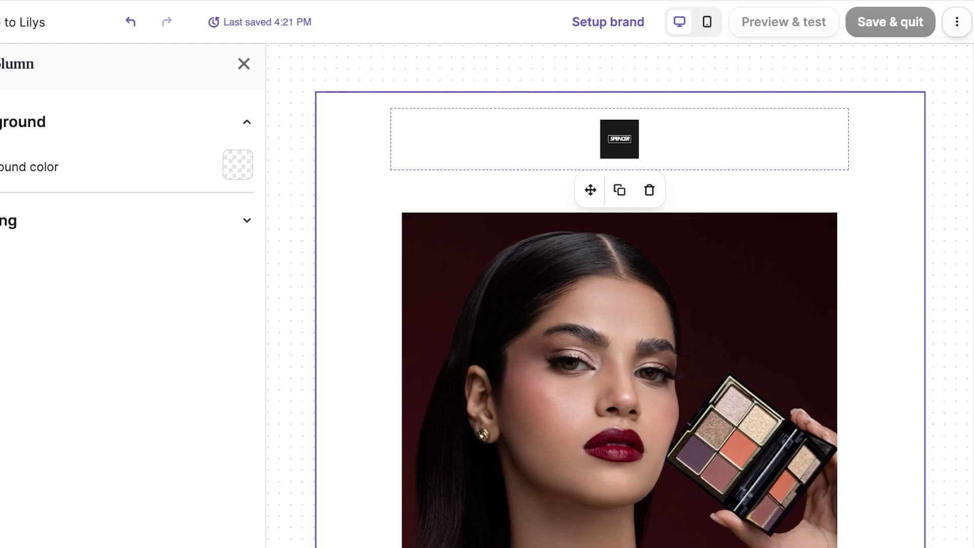
pyautogui.scroll(-10, 518, 274)
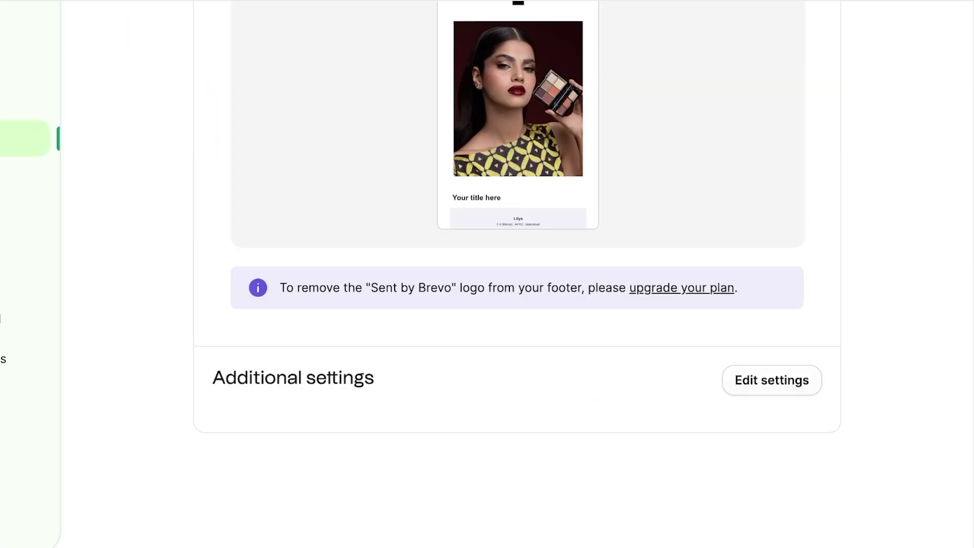
pyautogui.scroll(10, 518, 274)
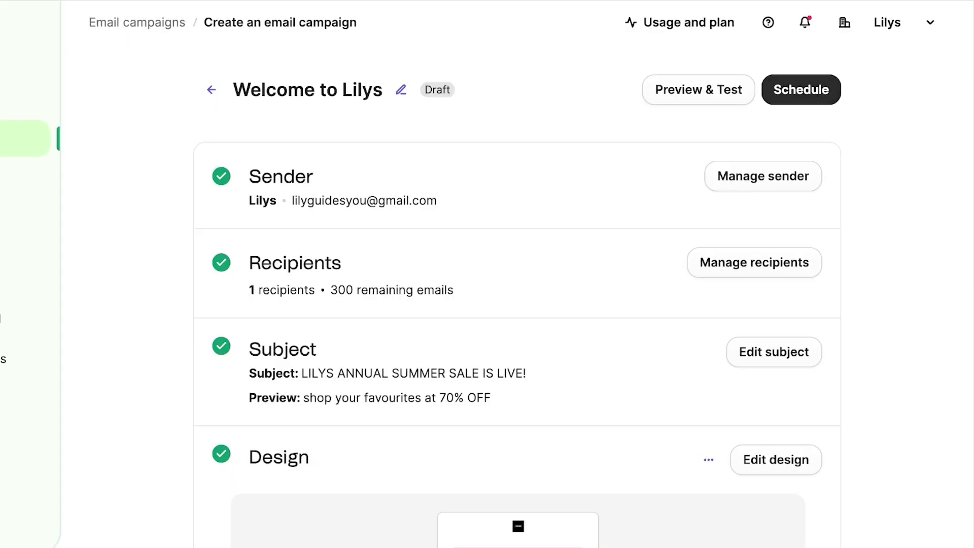
# Choose Send now over Send at best time and send the Welcome to Lilys campaign
pyautogui.click(801, 89)
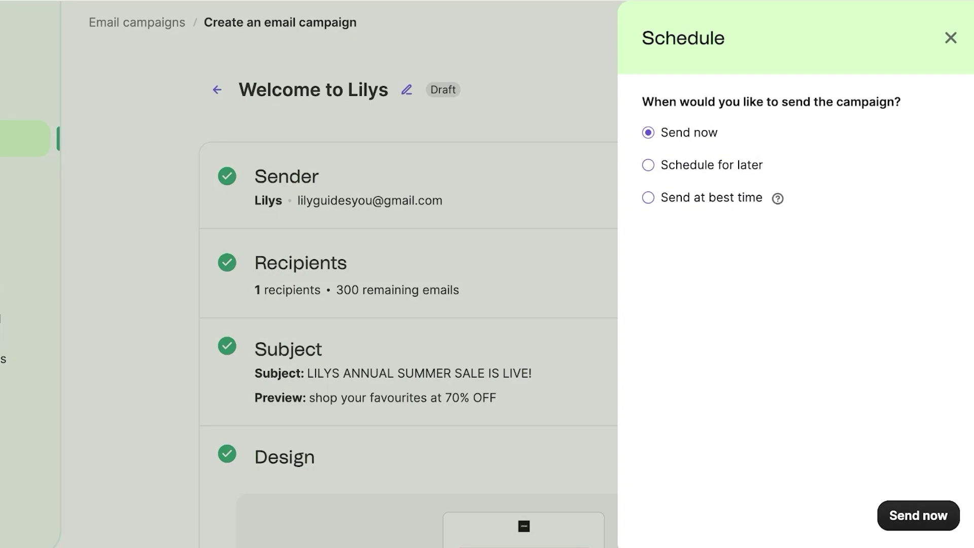
pyautogui.click(648, 198)
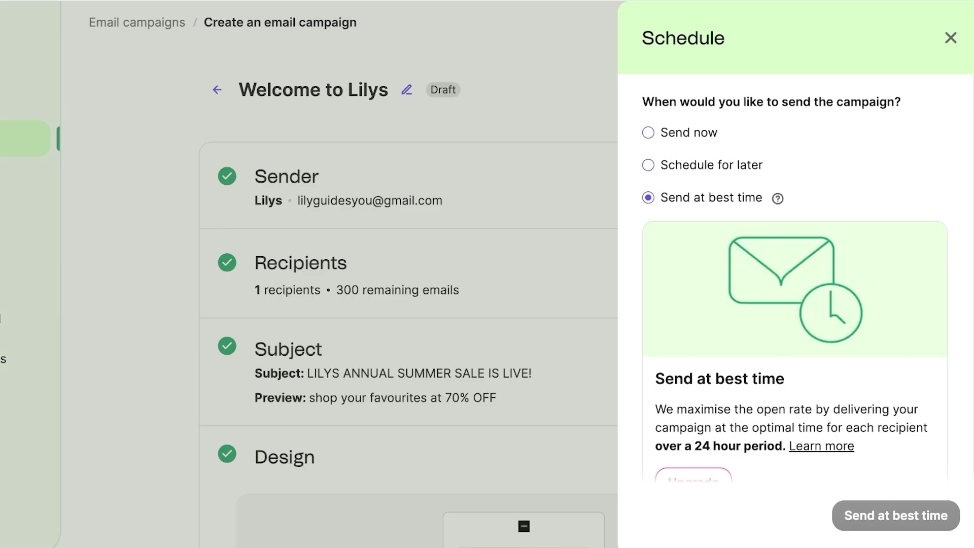
pyautogui.click(649, 132)
pyautogui.click(919, 516)
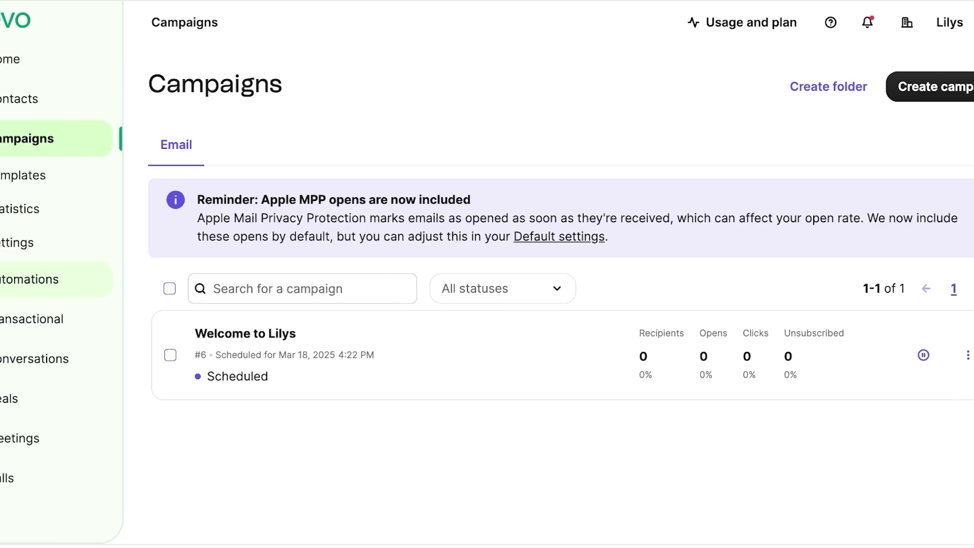
# Go to Automations and begin creating the first automation
pyautogui.click(65, 278)
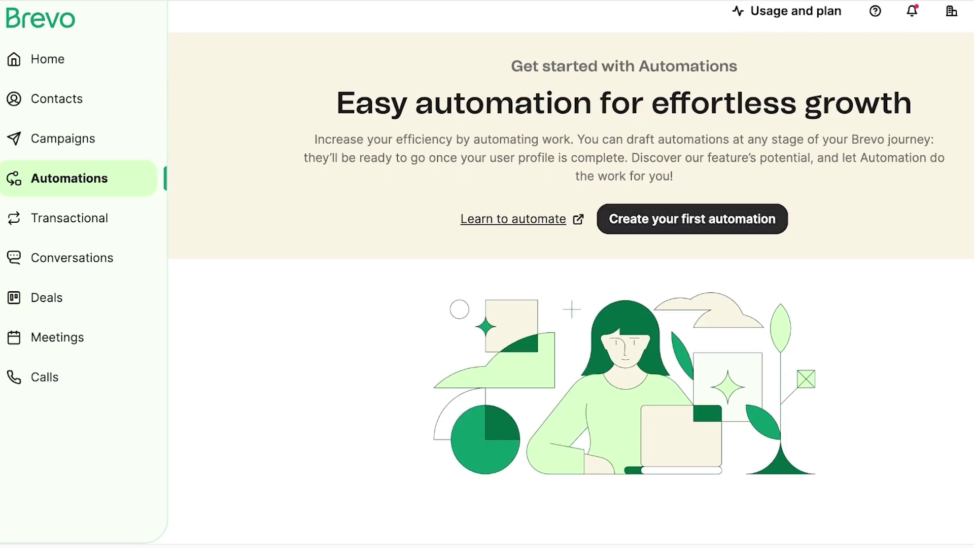
pyautogui.click(692, 219)
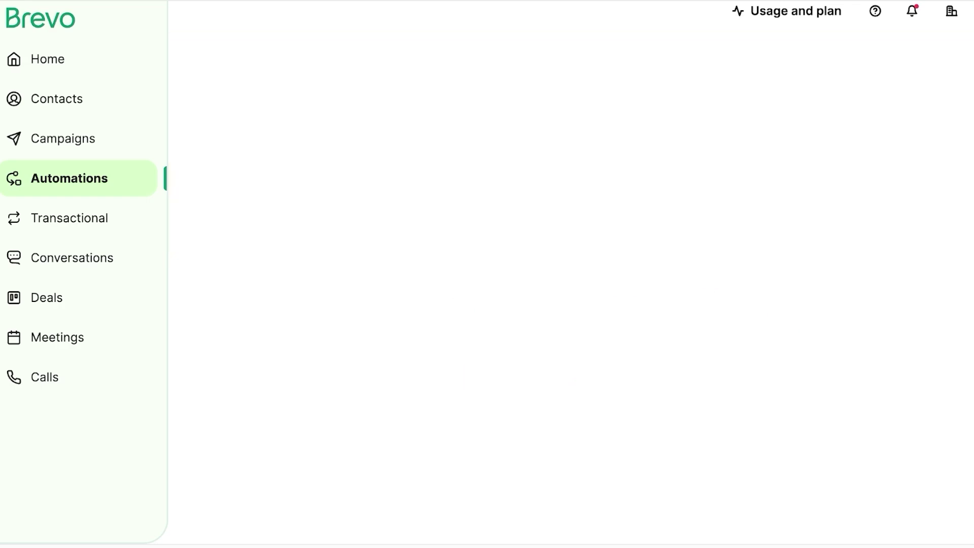
# Scroll the pricing page to compare the Free $0, Starter $9, Business $18 and Enterprise plans
pyautogui.scroll(-7, 487, 285)
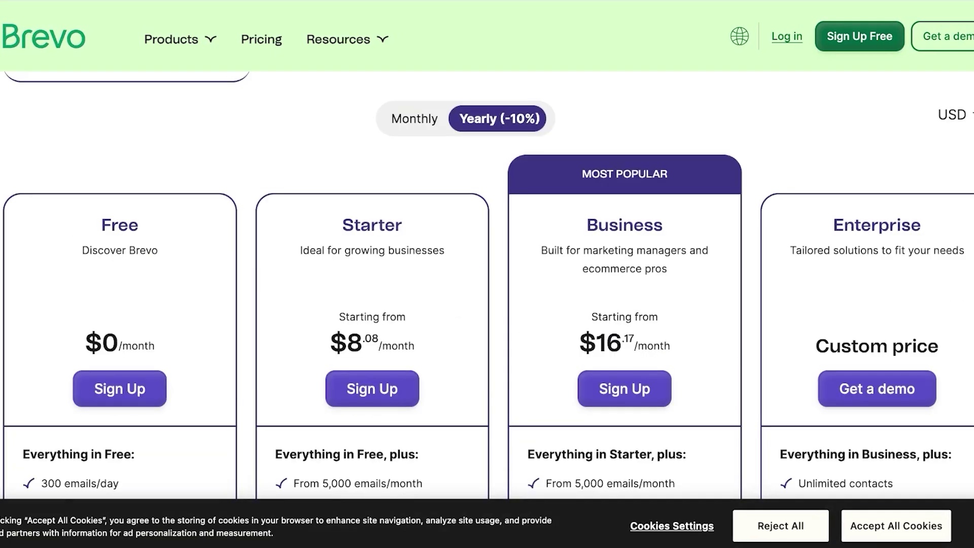
pyautogui.scroll(1, 488, 285)
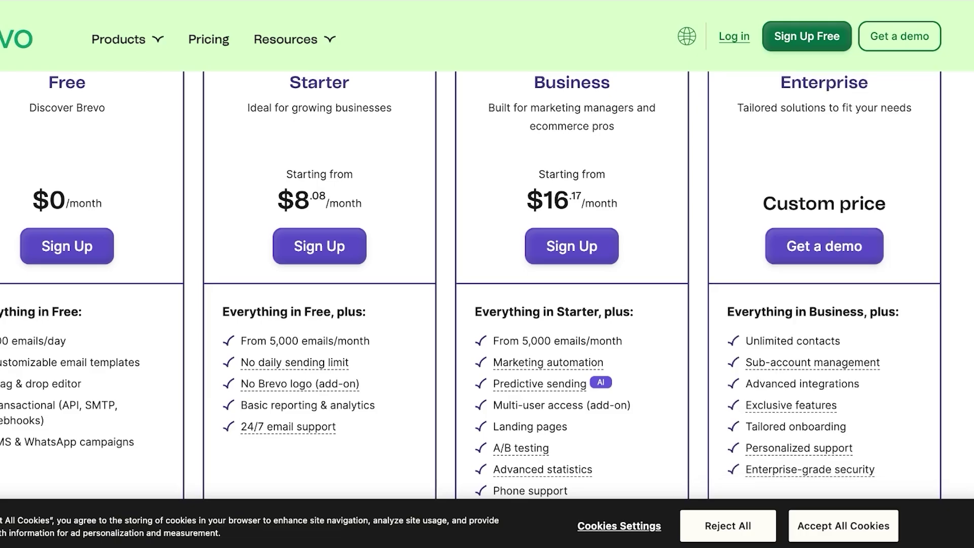
pyautogui.scroll(4, 487, 284)
pyautogui.scroll(-1, 488, 284)
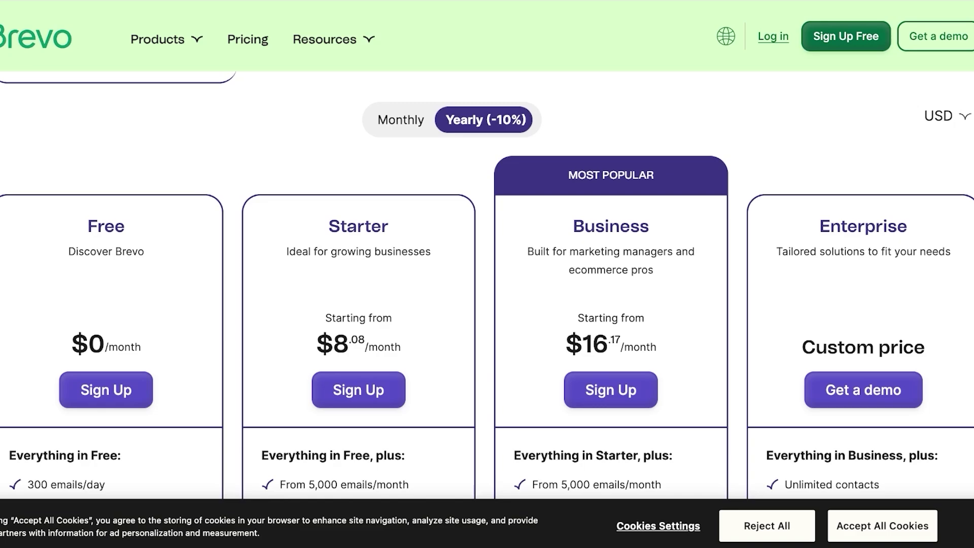
pyautogui.scroll(4, 487, 284)
pyautogui.scroll(-1, 487, 284)
pyautogui.scroll(-4, 487, 284)
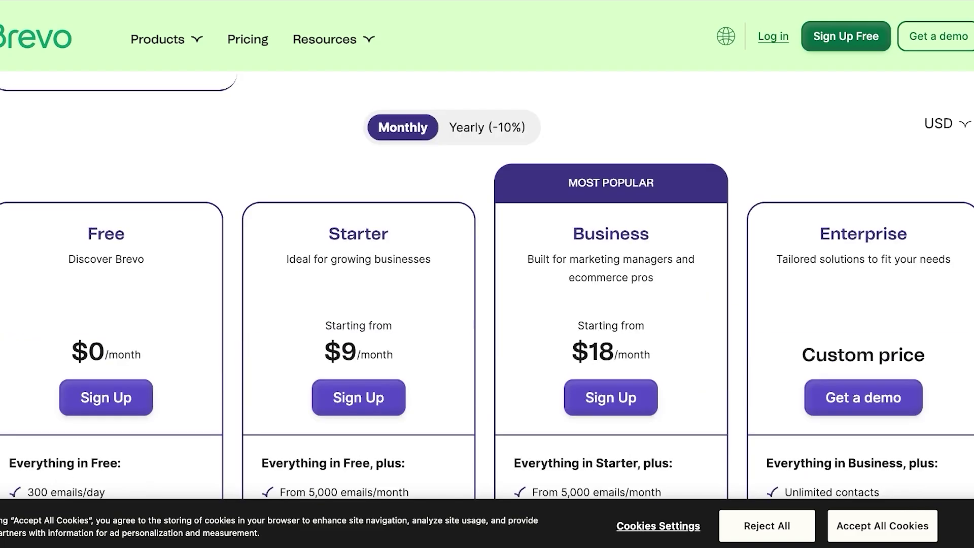
pyautogui.scroll(-3, 487, 284)
pyautogui.scroll(2, 487, 285)
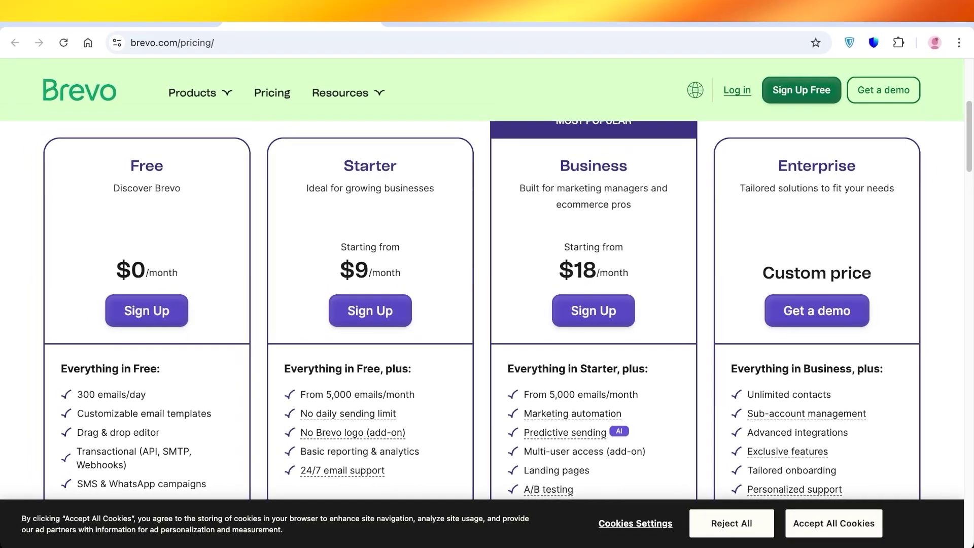
pyautogui.scroll(5, 482, 254)
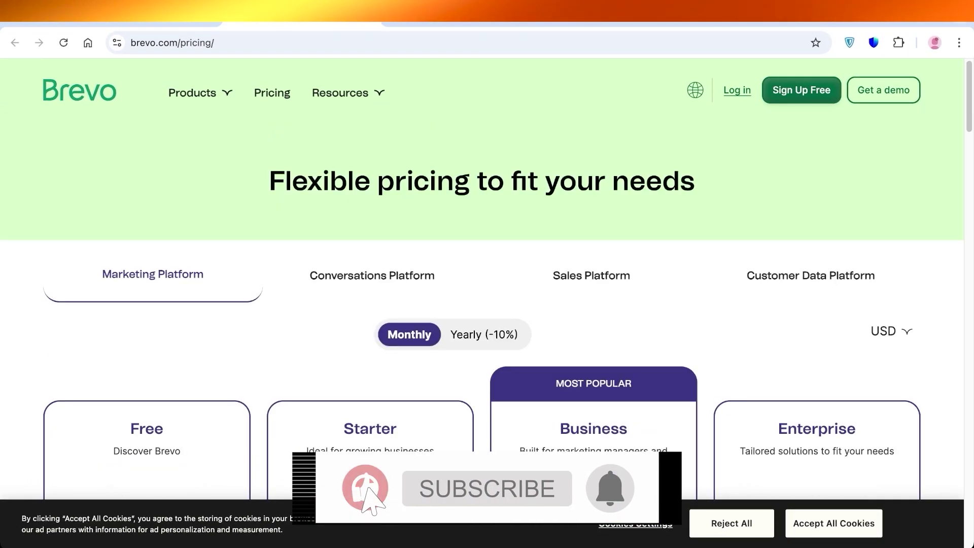